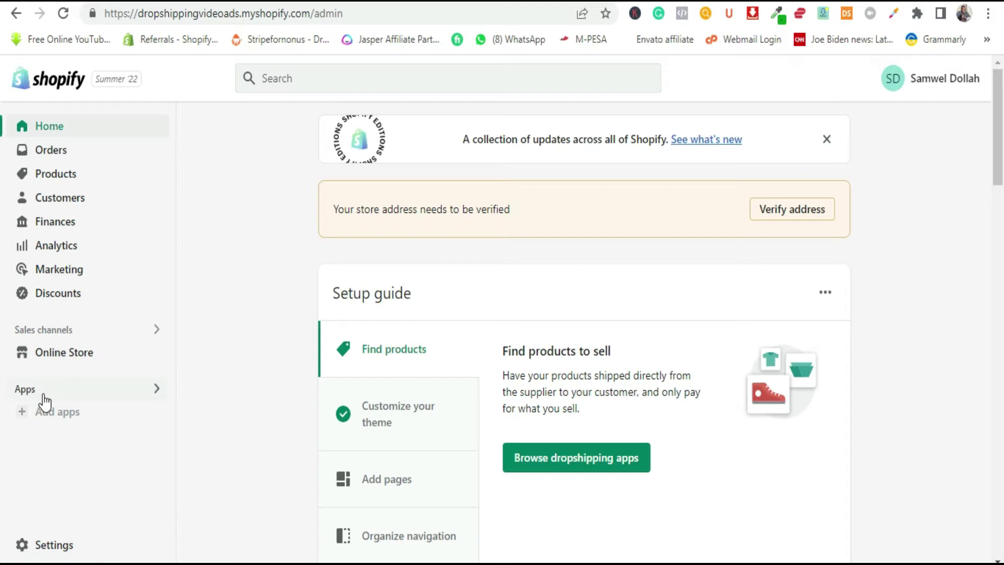
- Open the Shopify App Store from the full list of apps recommended for the store
click(80, 392)
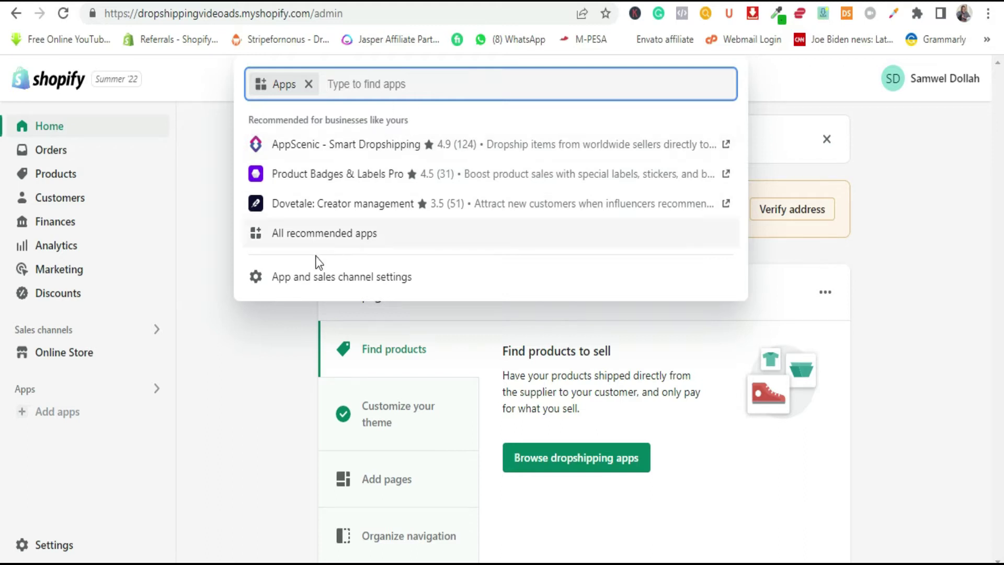
click(407, 239)
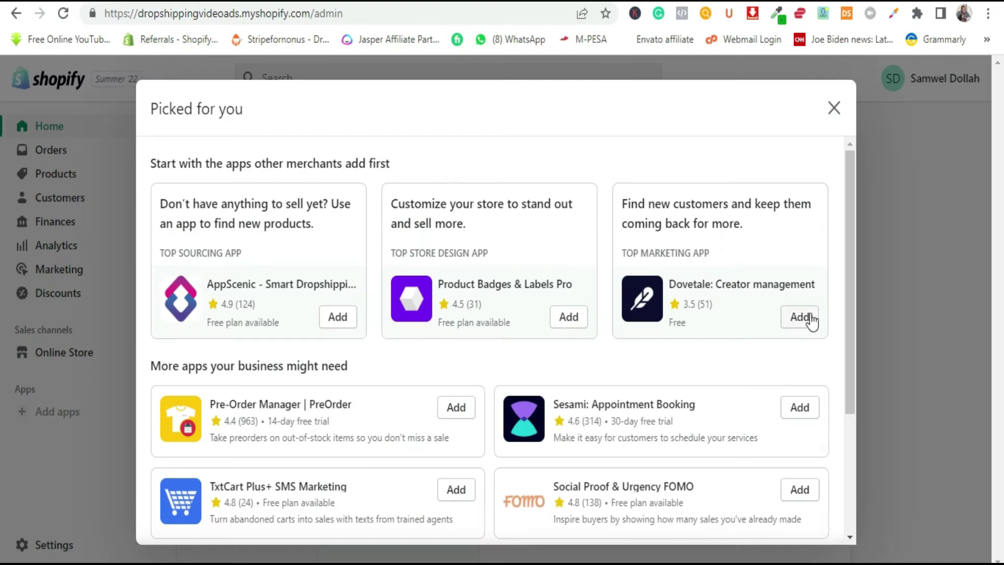
click(849, 307)
drag(848, 306, 848, 491)
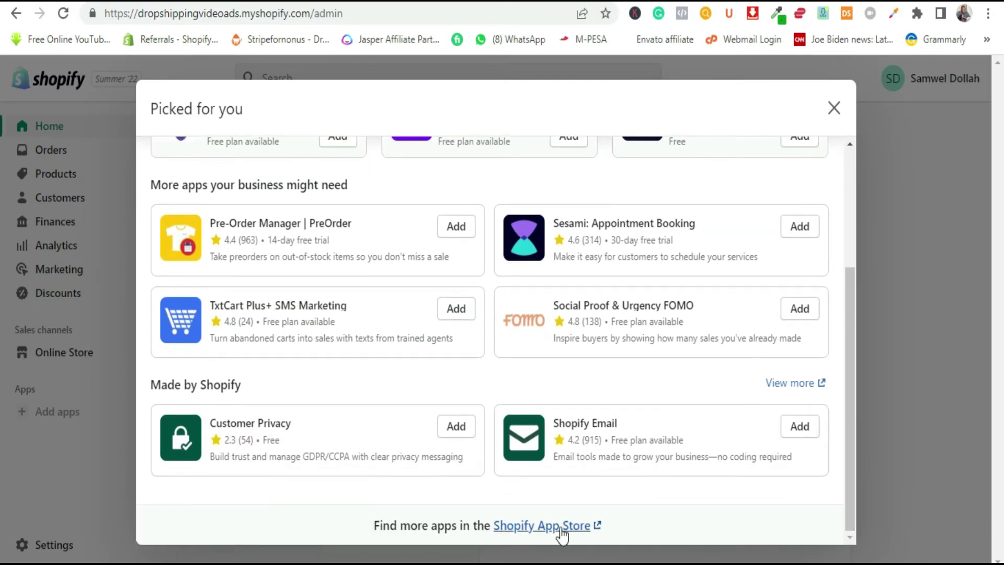
click(547, 537)
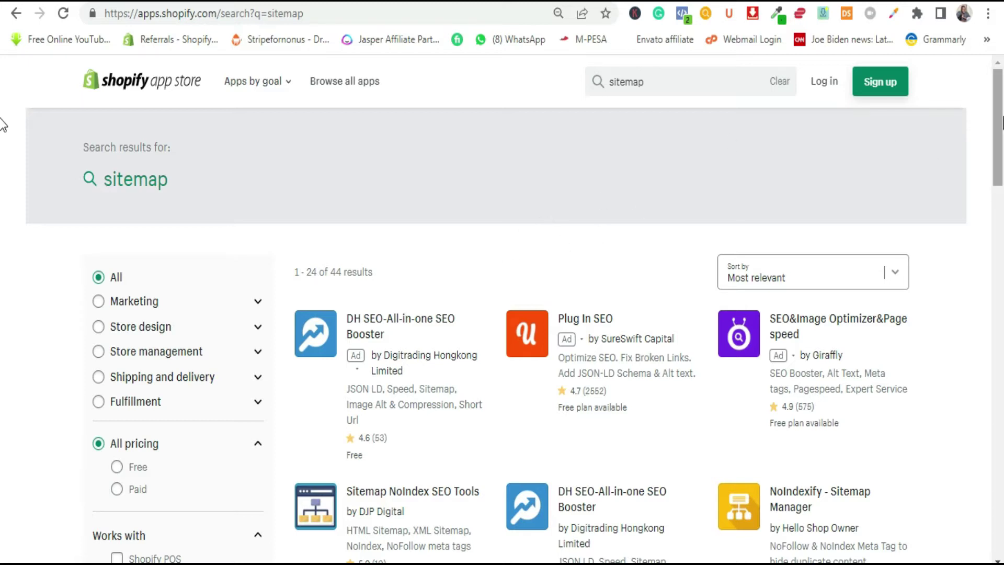
- Find Sitemap NoIndex SEO Tools by DJP Digital among the sitemap search results and open its listing
scroll(2, 123, down, 1)
scroll(3, 113, up, 1)
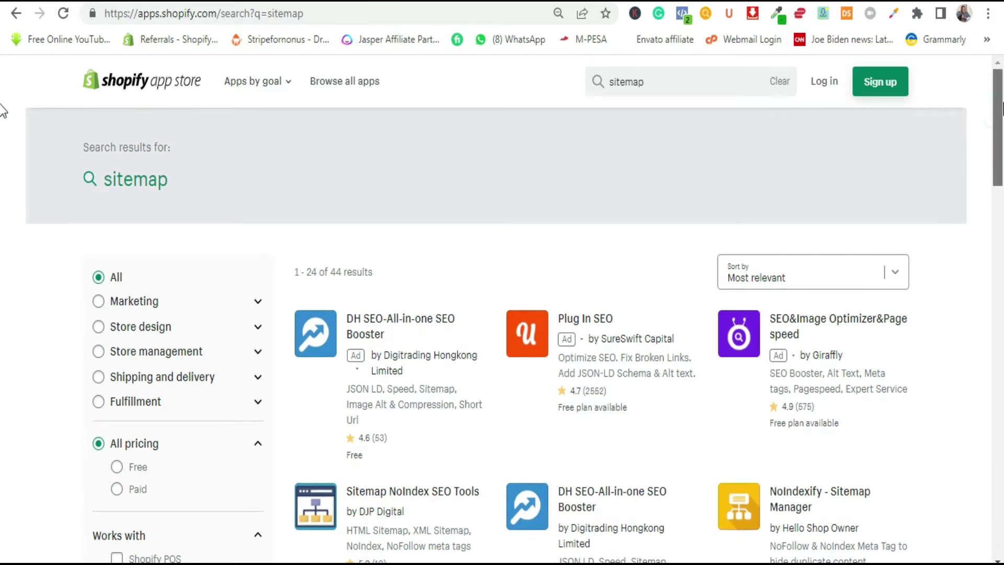
scroll(2, 126, down, 4)
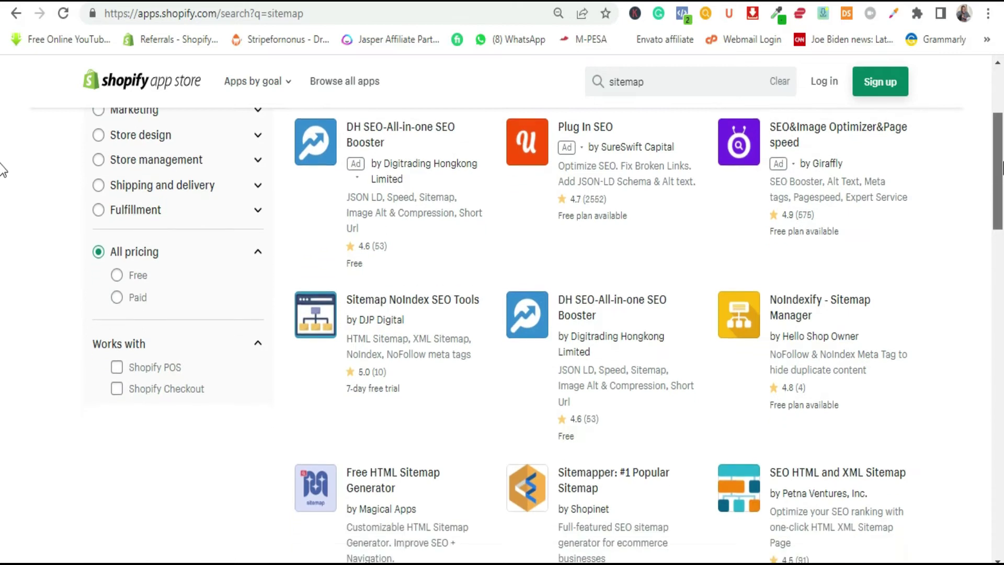
scroll(3, 170, down, 2)
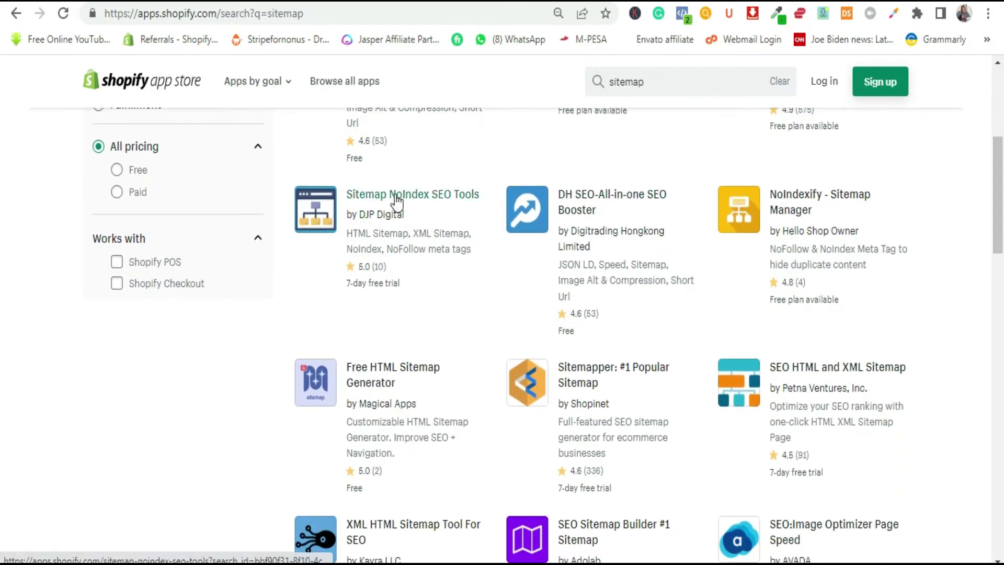
click(381, 224)
- Install Sitemap NoIndex SEO Tools on the store and approve its Full access subscription
click(129, 339)
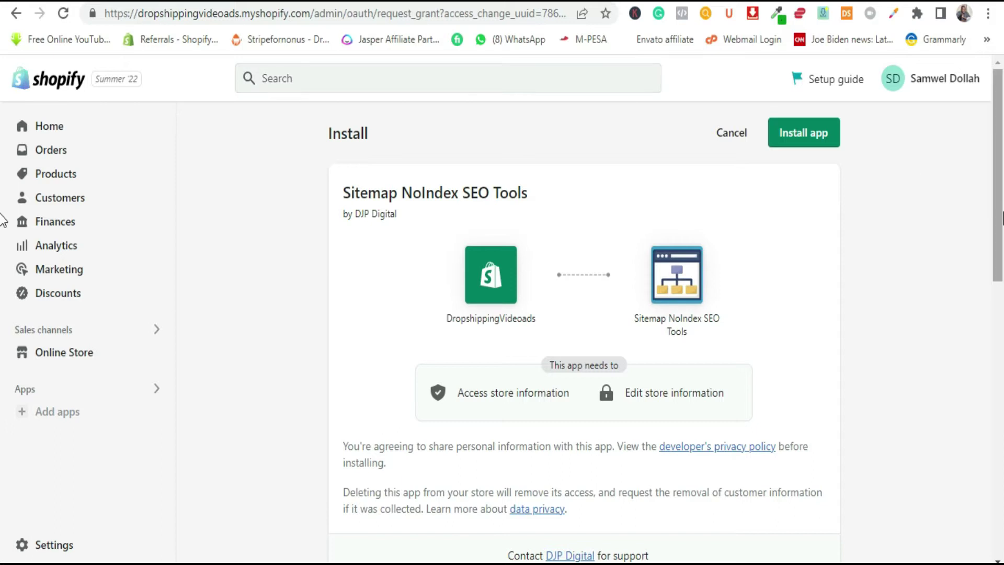
drag(1002, 217, 958, 123)
click(807, 139)
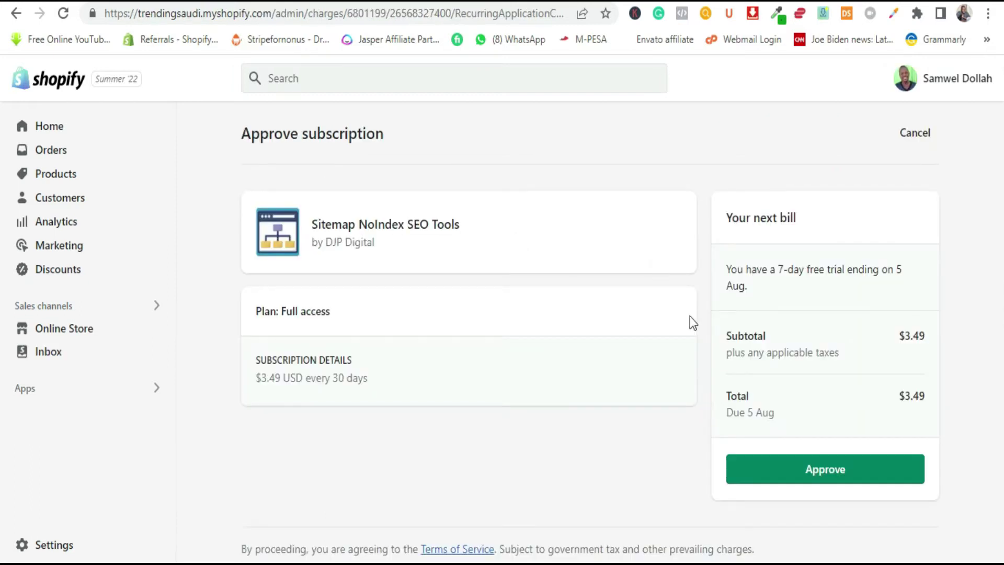
click(814, 471)
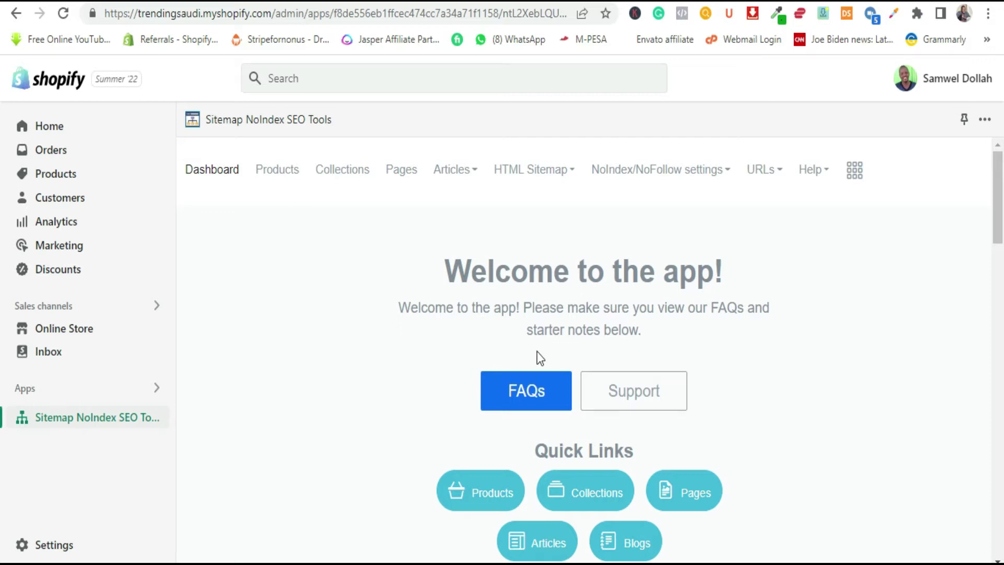
- Enable the Sitemap NoIndex SEO Tools app embed in the live theme and save the theme
drag(1003, 214, 1000, 177)
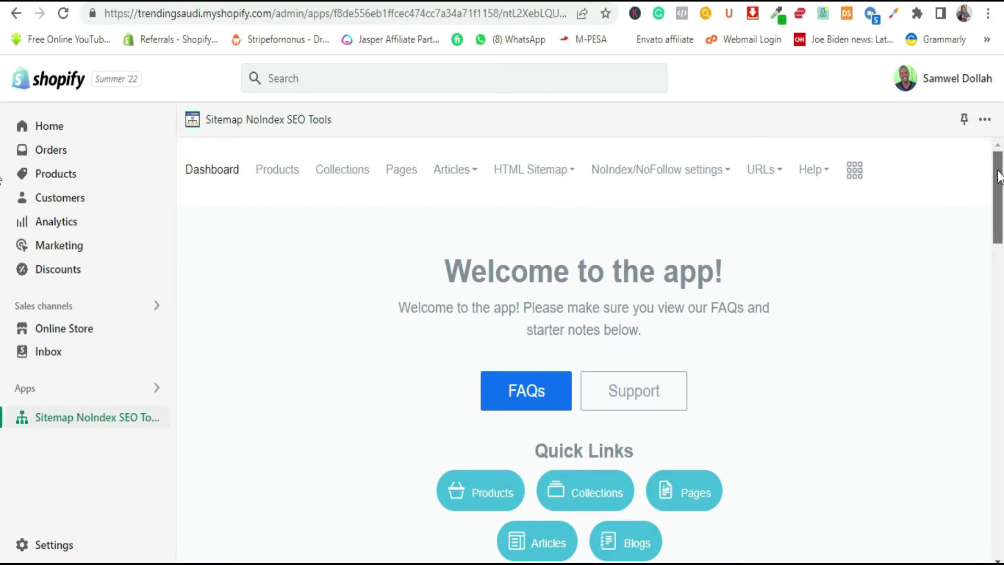
drag(1000, 176, 1002, 301)
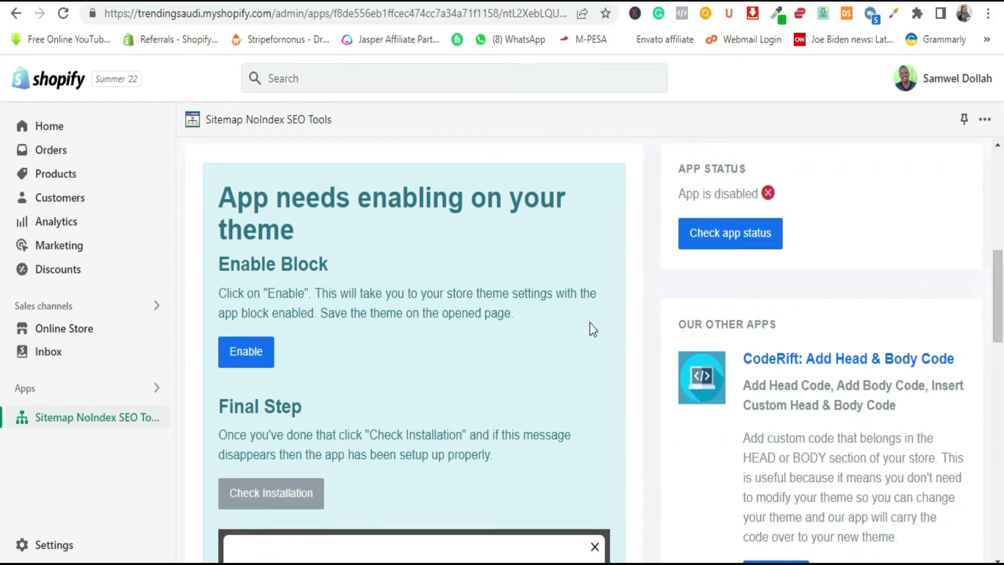
click(266, 347)
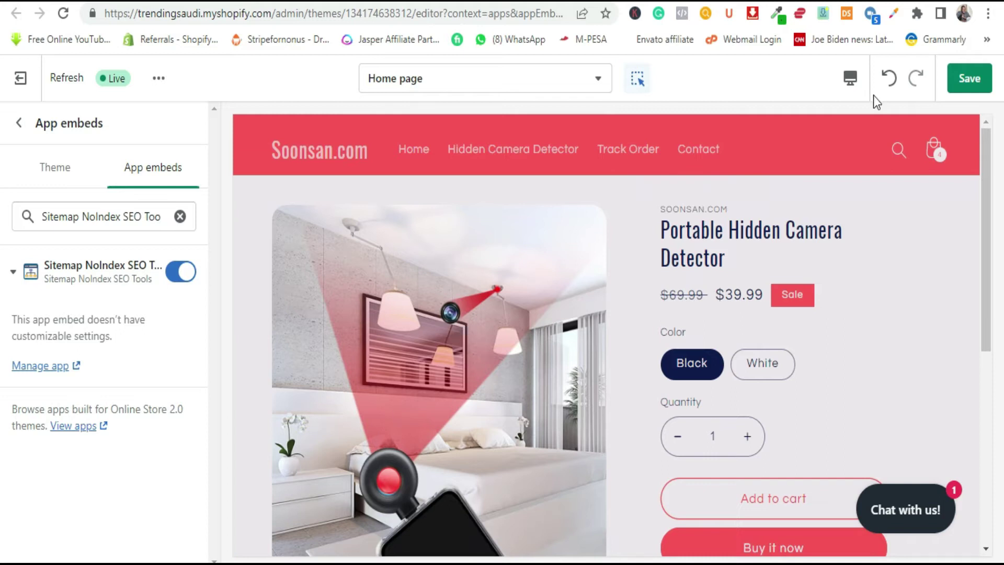
click(970, 84)
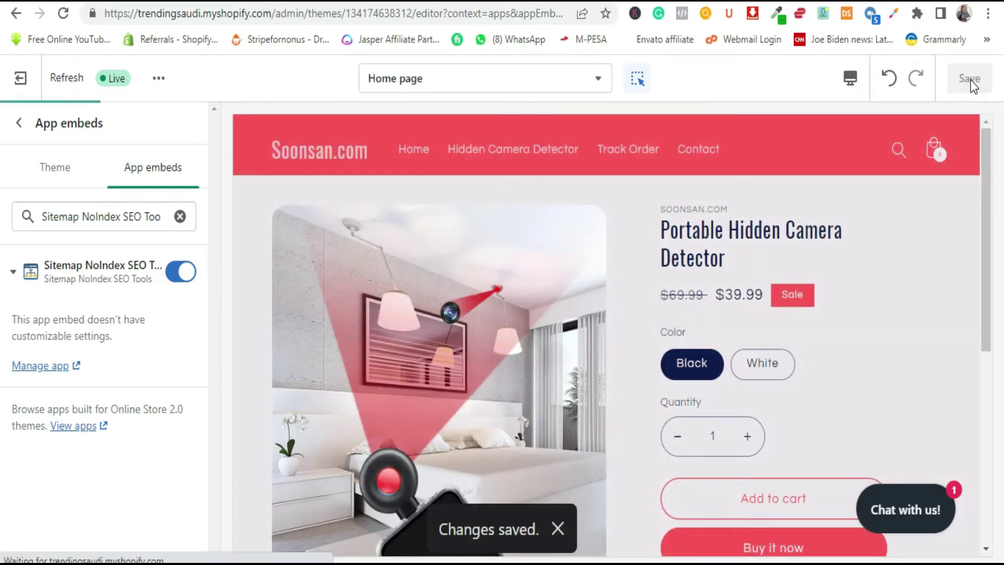
scroll(985, 147, down, 4)
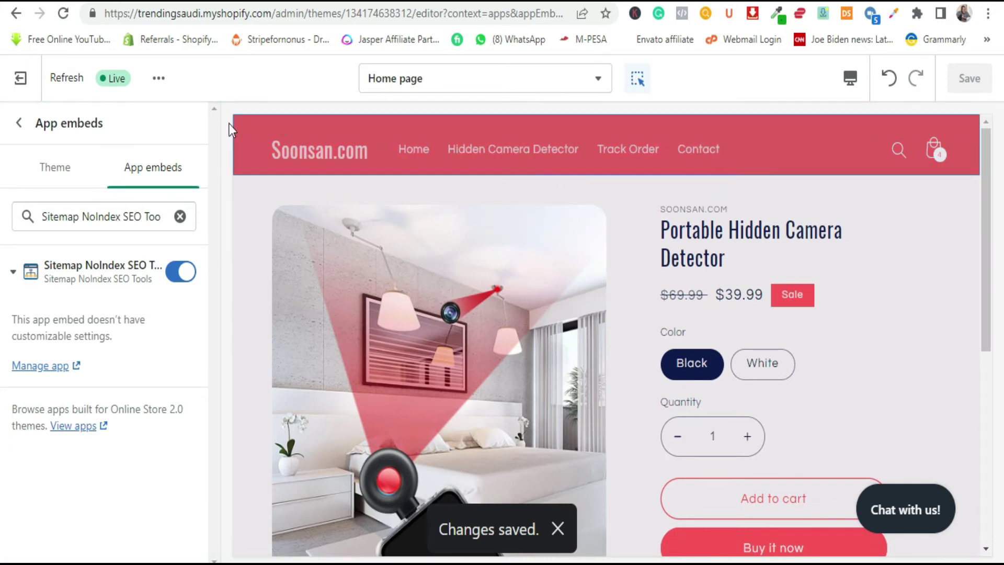
- Return to the Sitemap NoIndex SEO Tools dashboard and check the app status
key(ctrl+Tab)
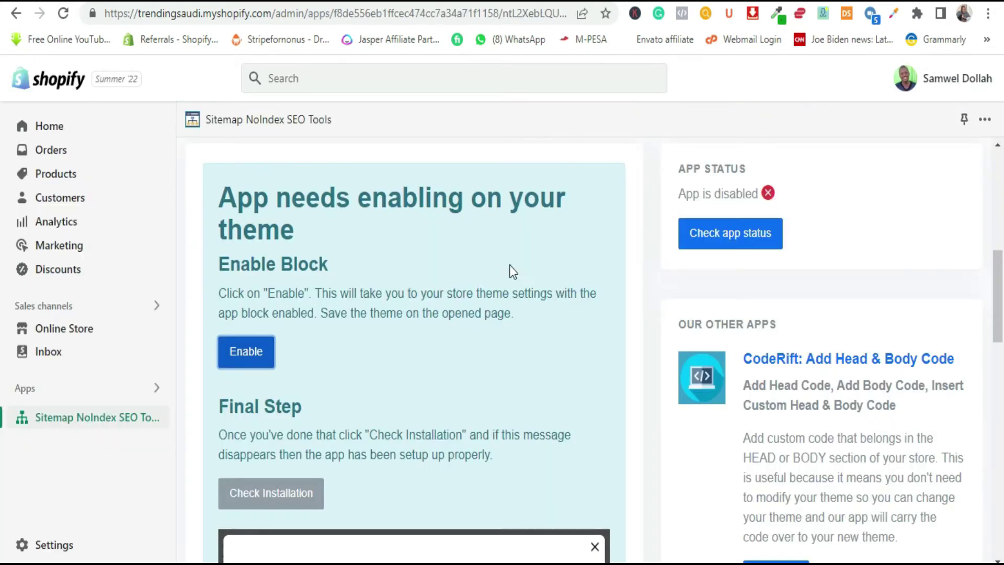
click(725, 240)
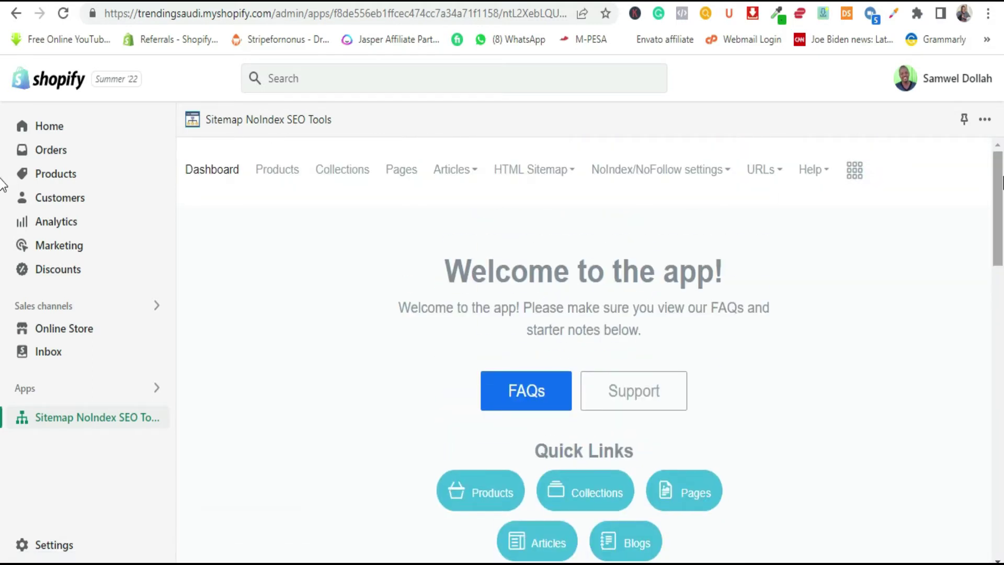
scroll(832, 277, down, 7)
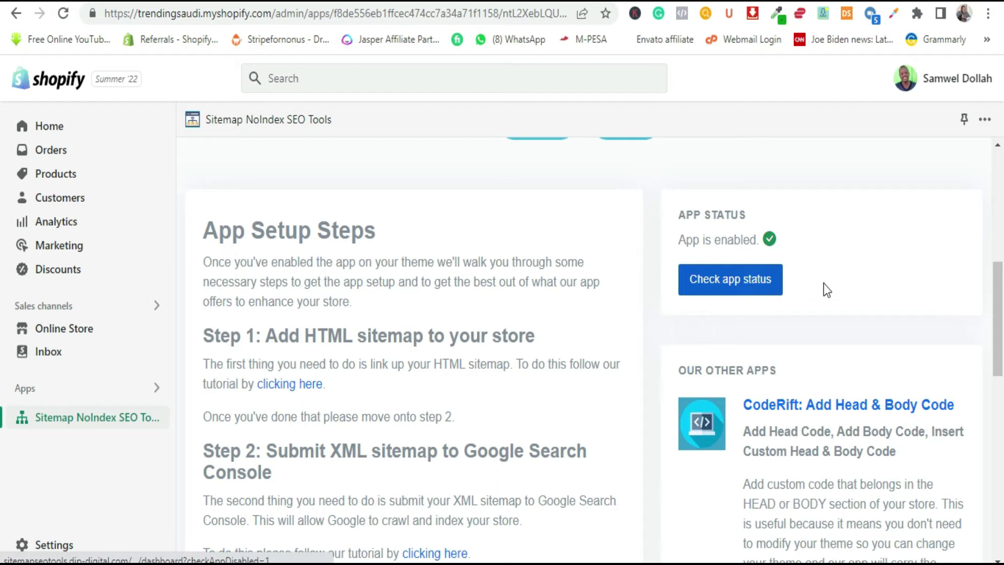
- Open the NoIndex/NoFollow settings for Special Pages and review the options for each page type
drag(1001, 280, 1001, 145)
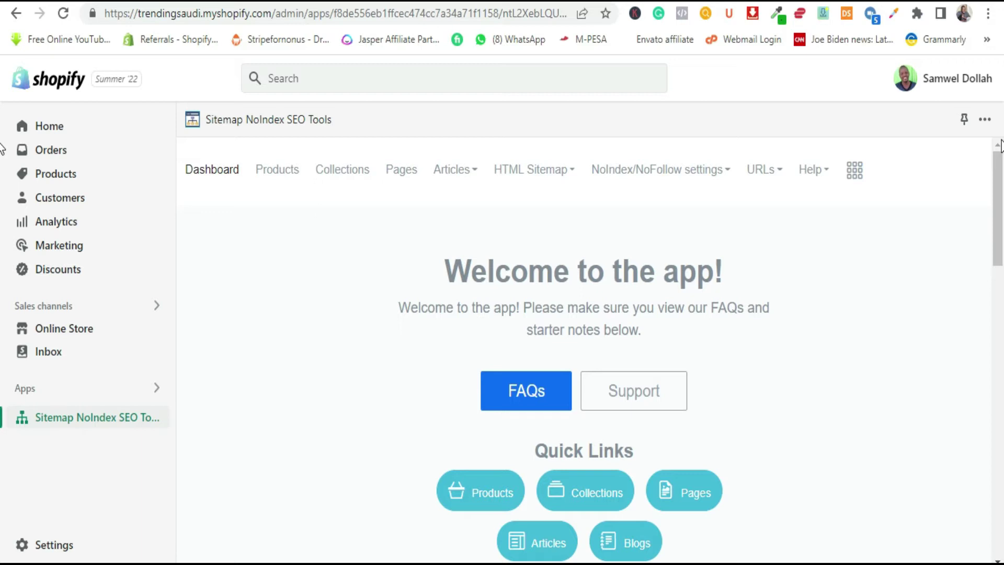
click(716, 168)
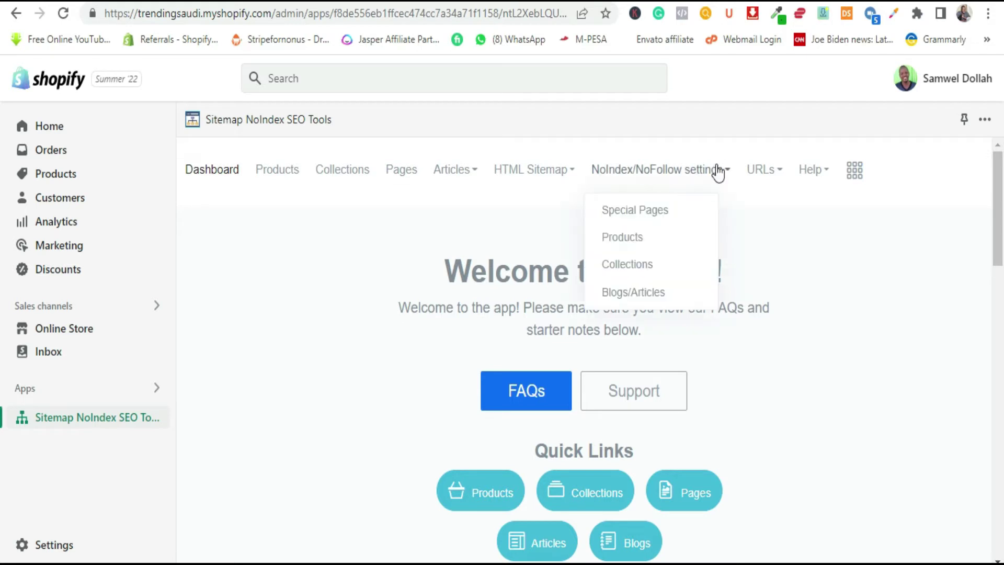
click(637, 211)
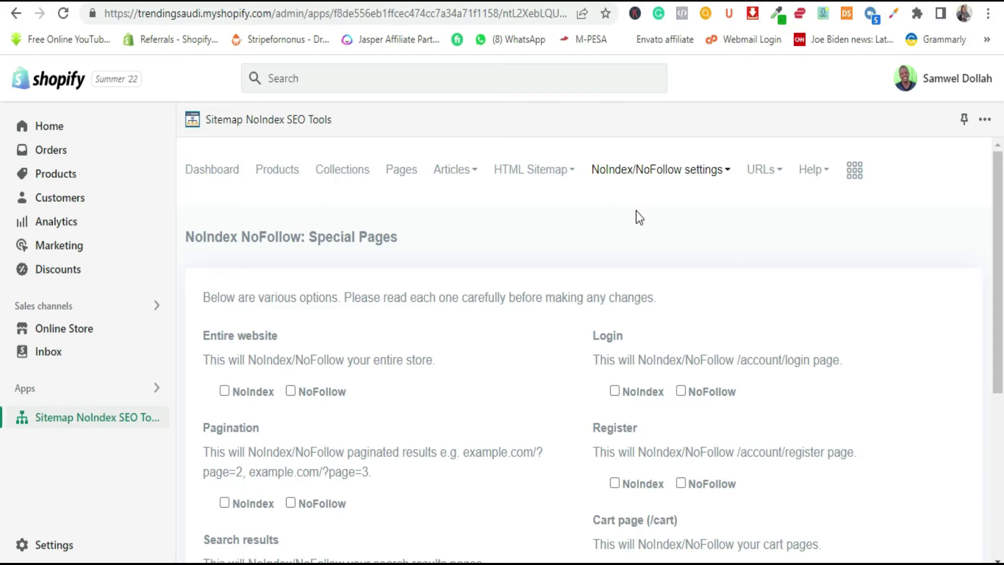
drag(998, 201, 1001, 245)
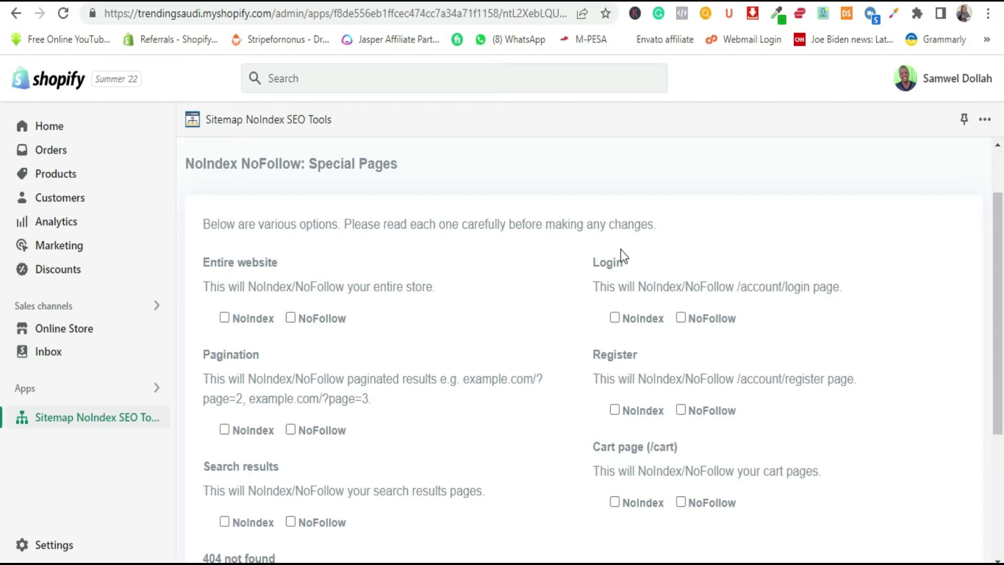
drag(998, 207, 1001, 241)
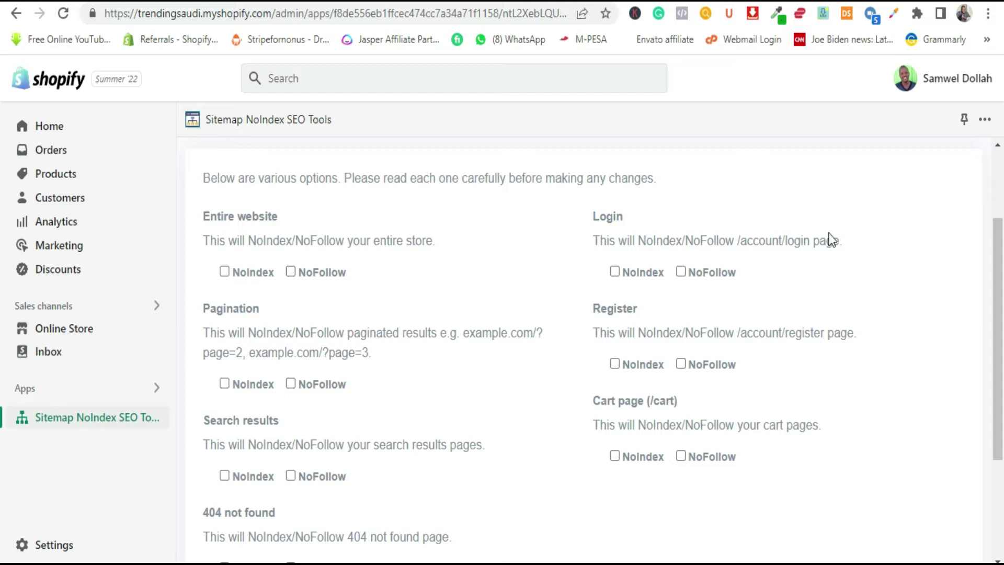
mouse_move(1002, 277)
mouse_down()
mouse_move(1002, 350)
mouse_move(989, 231)
mouse_move(990, 289)
mouse_up()
drag(988, 299, 989, 308)
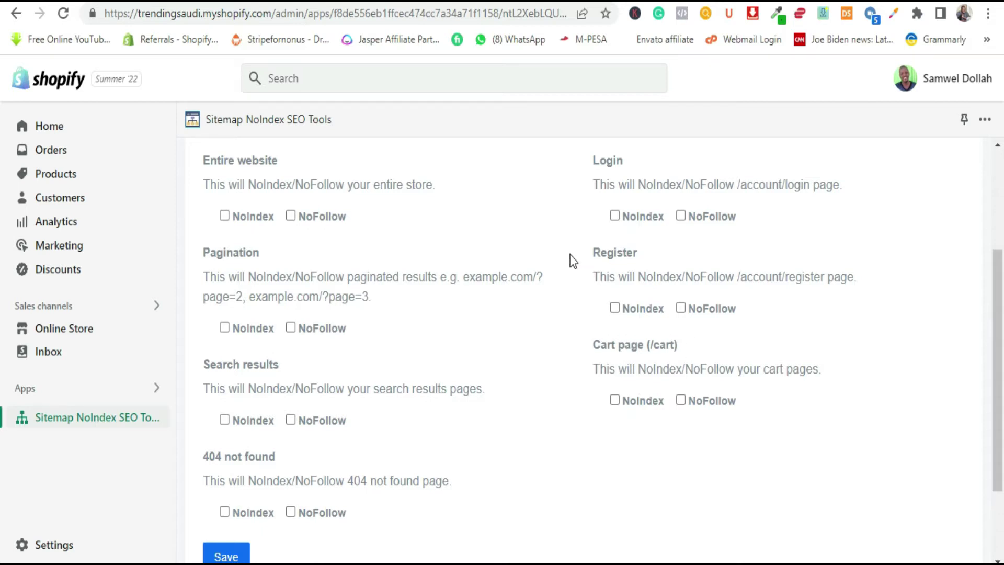
scroll(997, 349, up, 3)
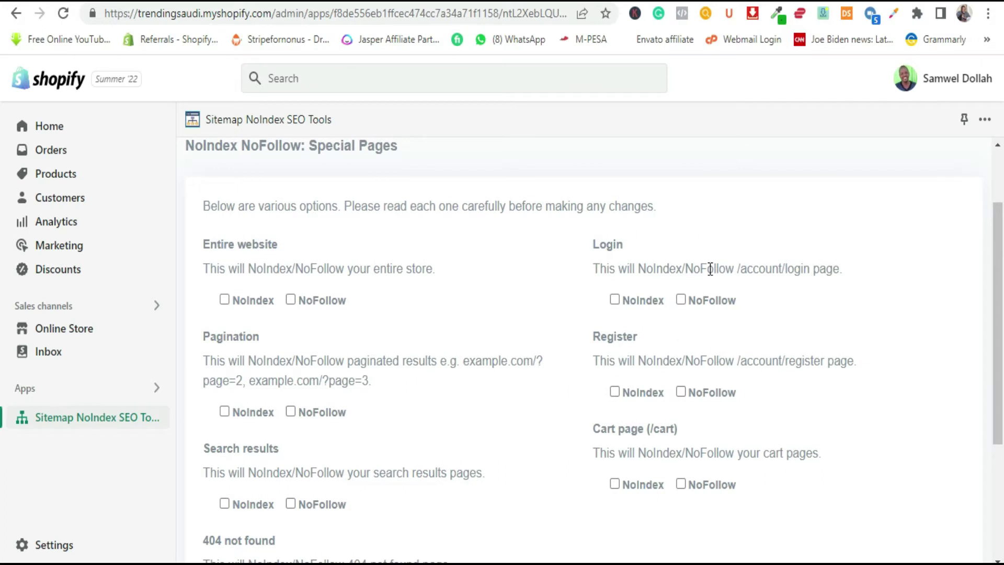
scroll(997, 306, down, 1)
scroll(1000, 345, down, 3)
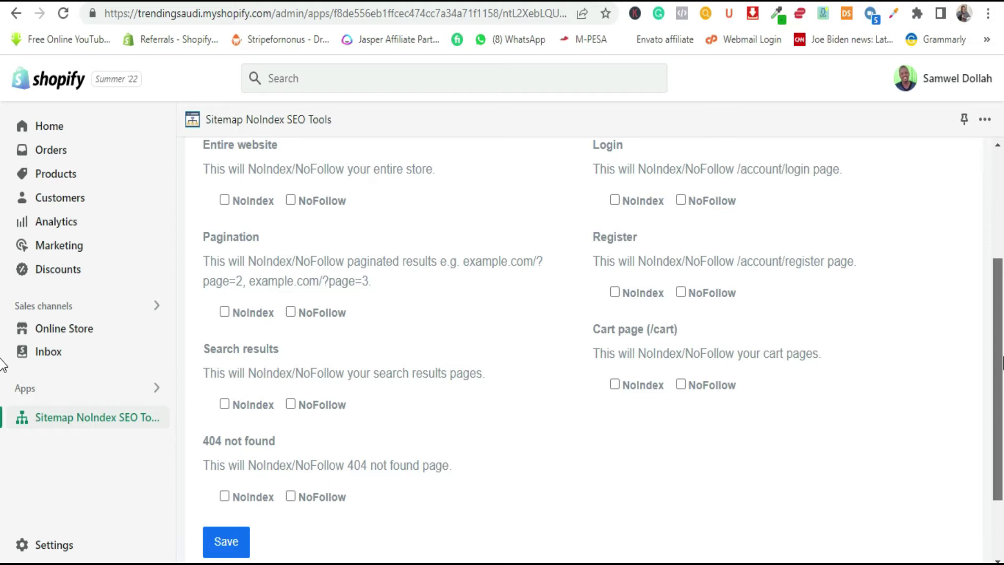
drag(1002, 360, 999, 254)
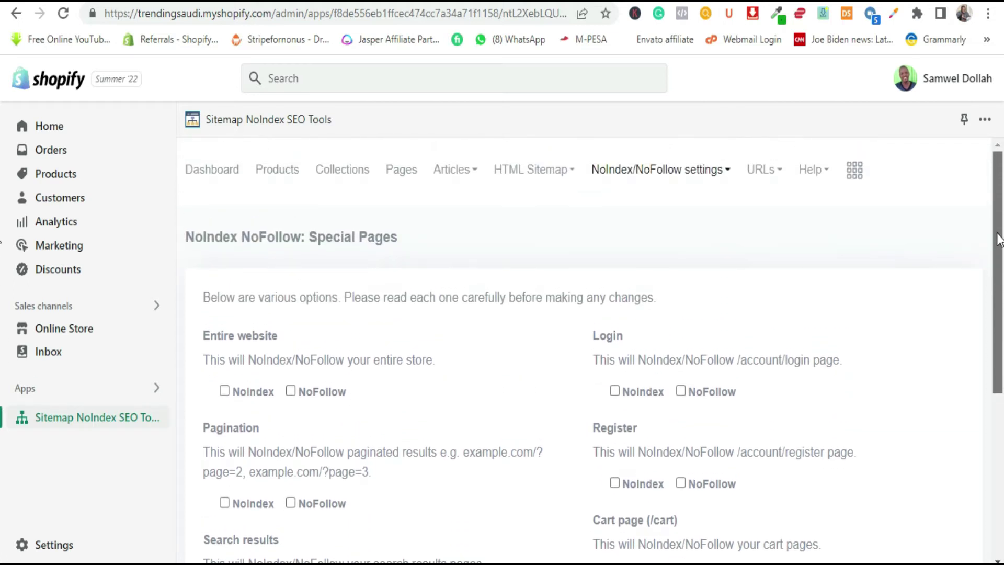
- Open the NoIndex/NoFollow settings for Products and review the product, variant and duplicate URL options
click(721, 169)
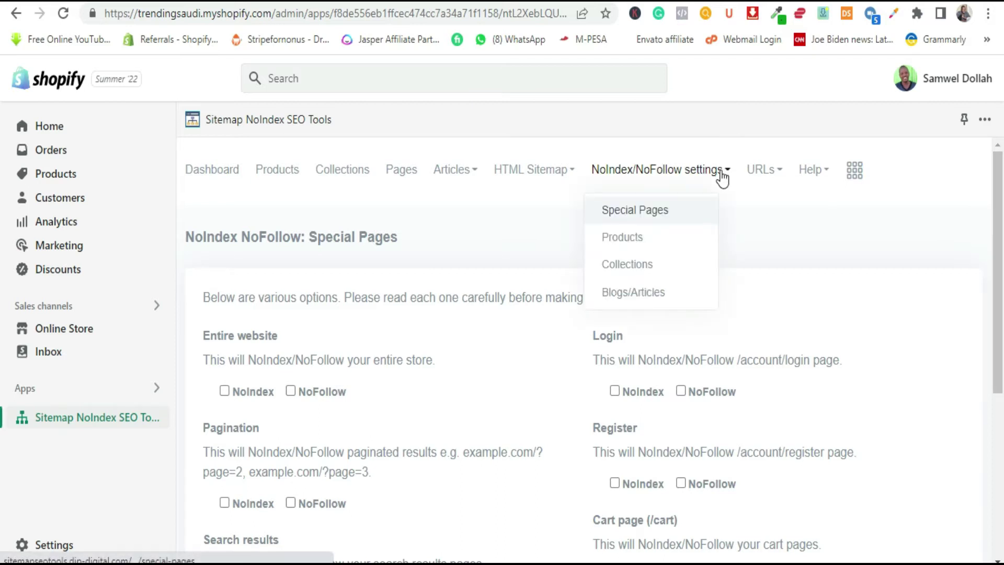
click(622, 238)
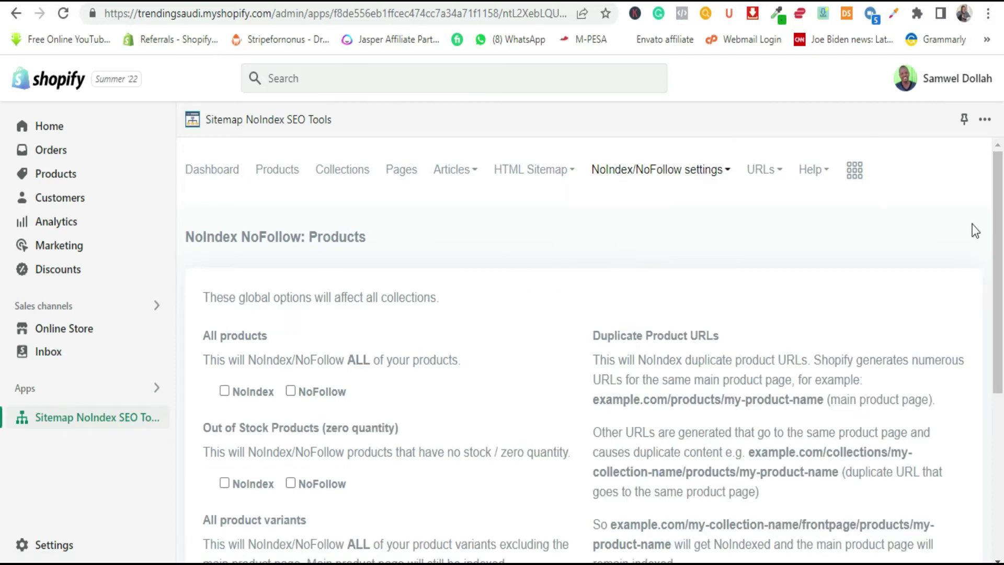
drag(995, 230, 1001, 310)
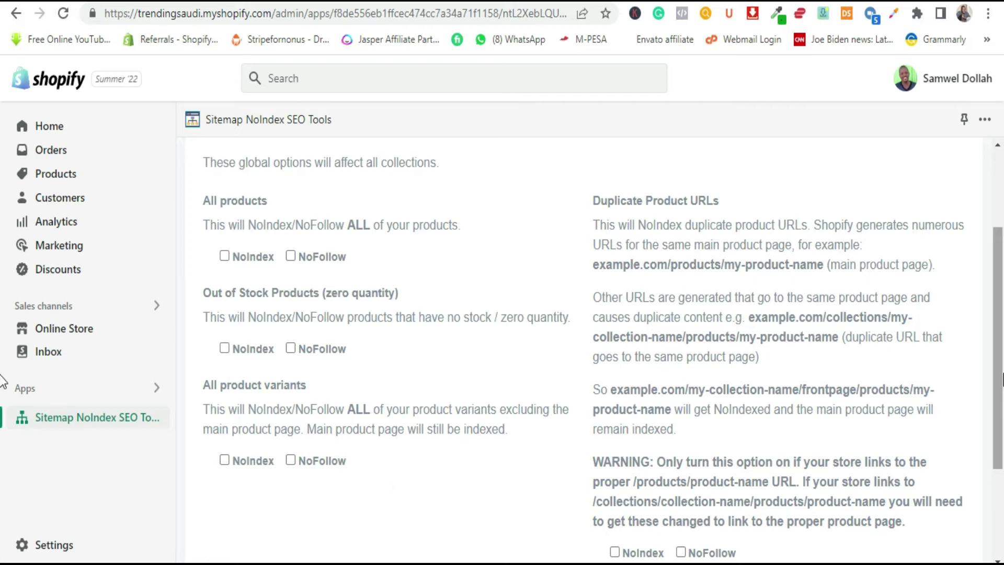
- Open the HTML Sitemap instructions for adding the sitemap to the store
drag(998, 295, 998, 220)
click(706, 172)
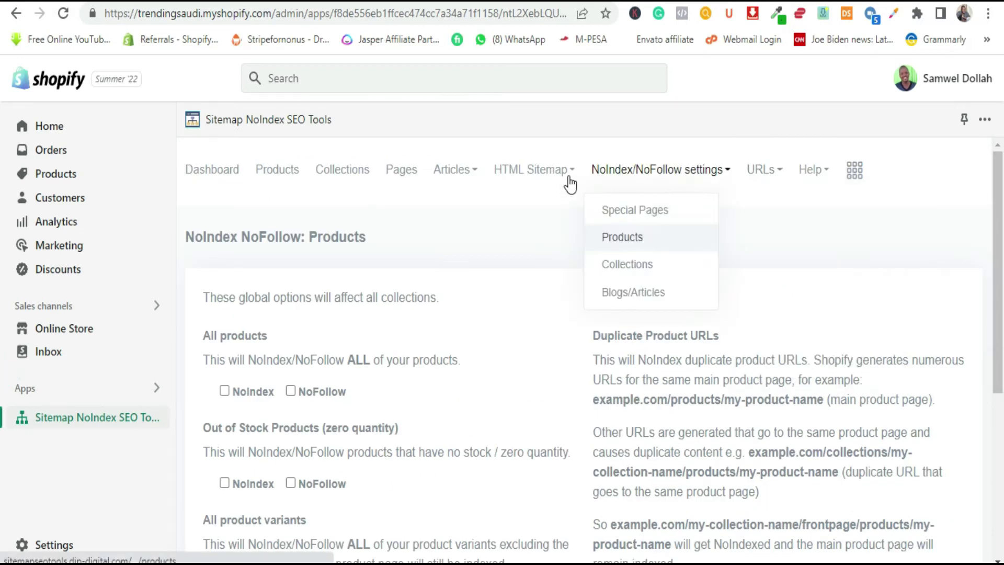
click(551, 177)
click(543, 209)
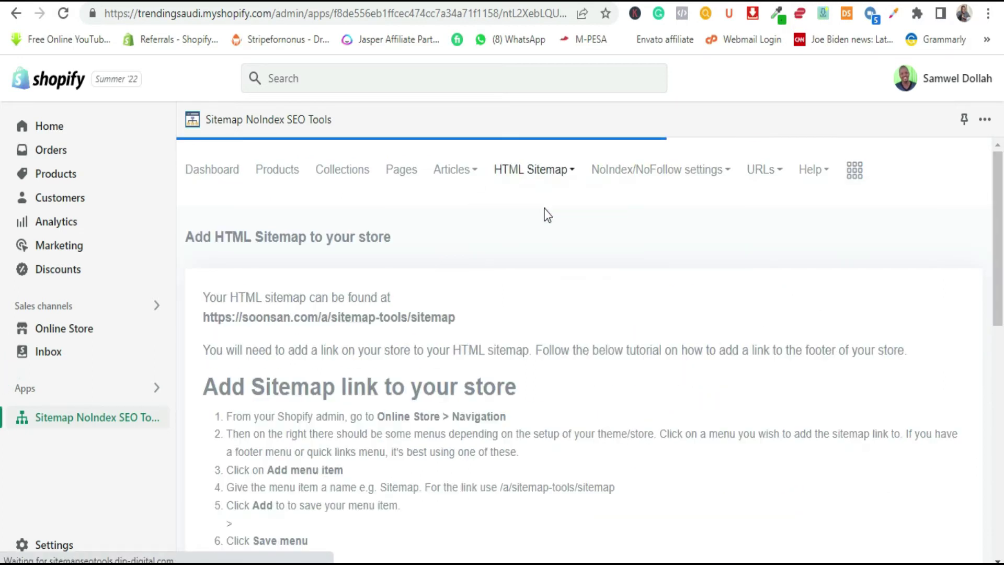
drag(1000, 209, 1002, 5)
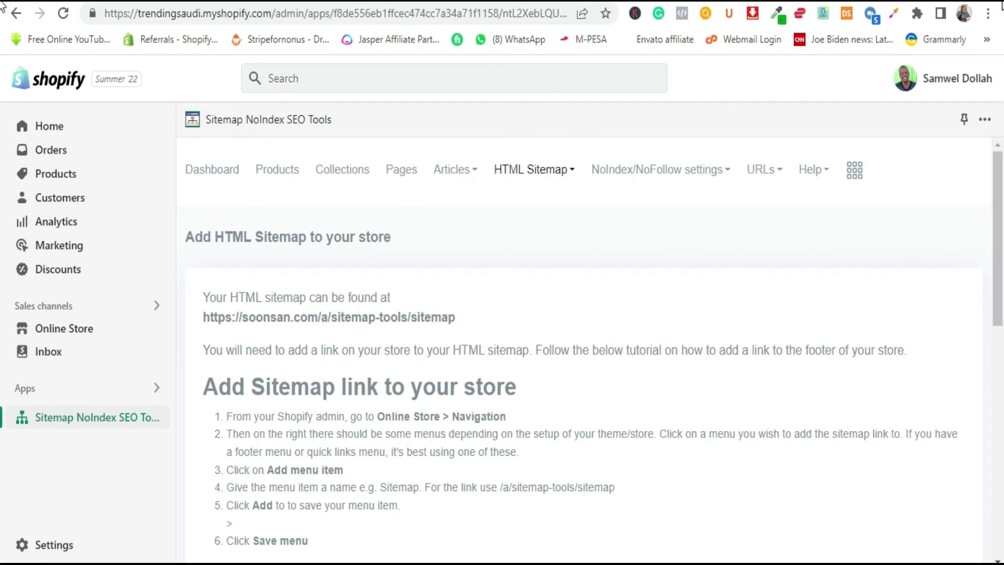
mouse_move(539, 166)
drag(464, 318, 204, 320)
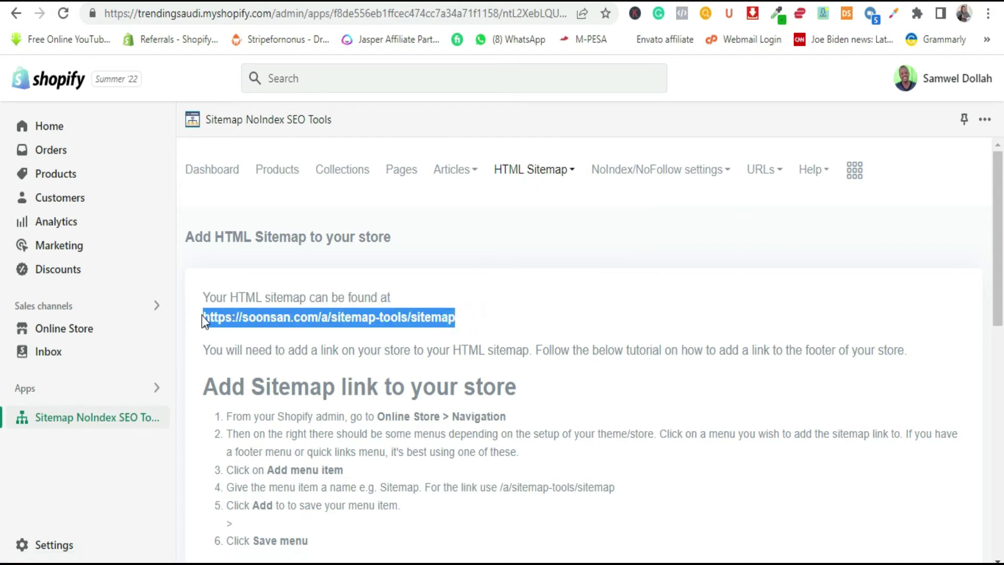
click(280, 322)
scroll(2, 235, down, 2)
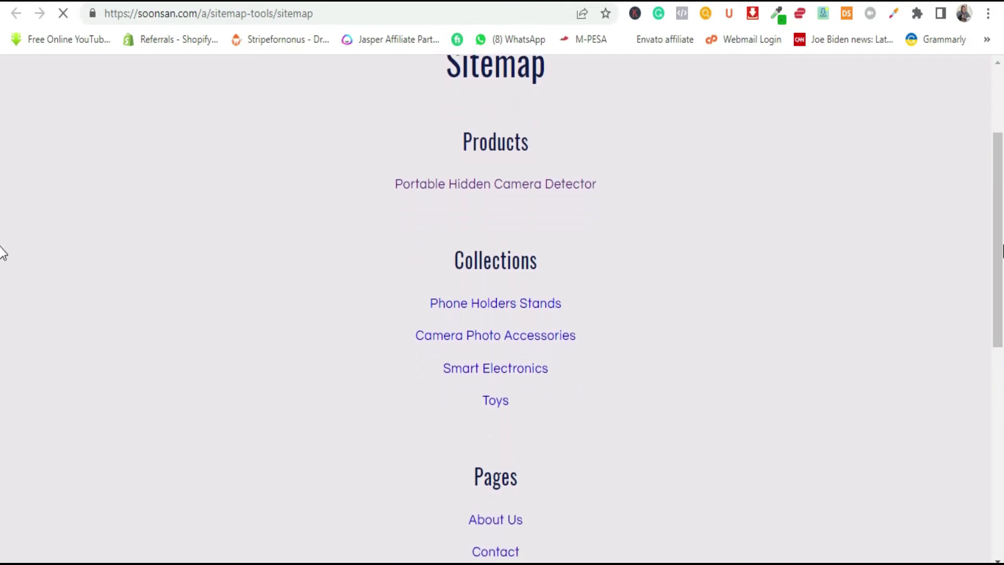
- Examine the product, collection and page links further down the HTML sitemap page
scroll(1, 256, down, 1)
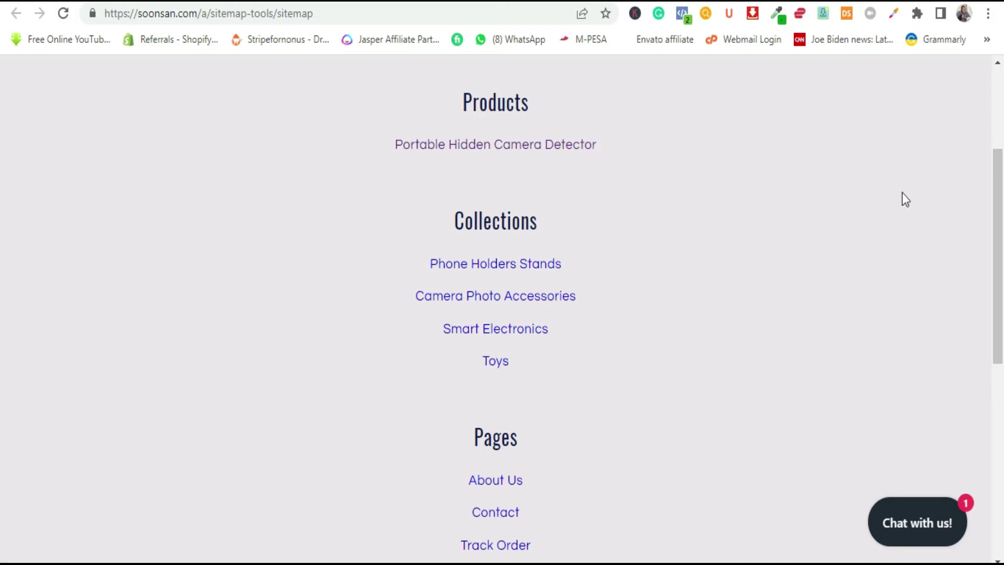
drag(995, 249, 1002, 180)
drag(3, 182, 1, 169)
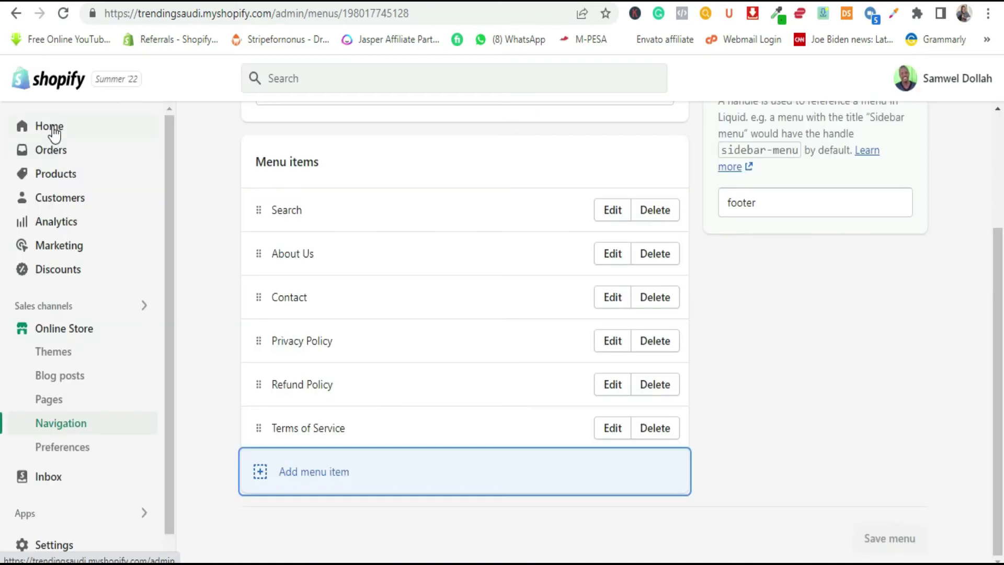
- In the Shopify admin, open the Footer menu from the online store's navigation settings
click(53, 128)
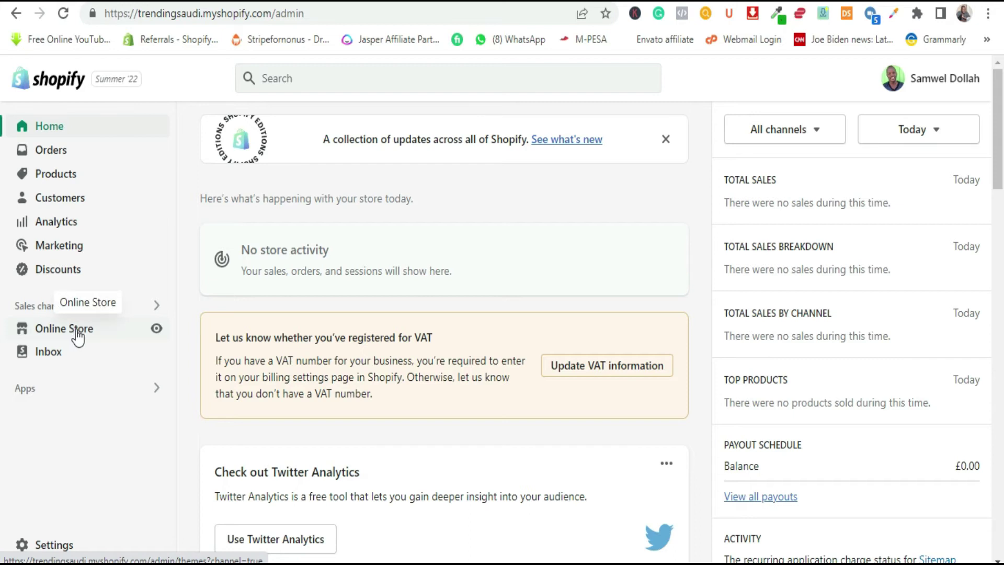
click(109, 333)
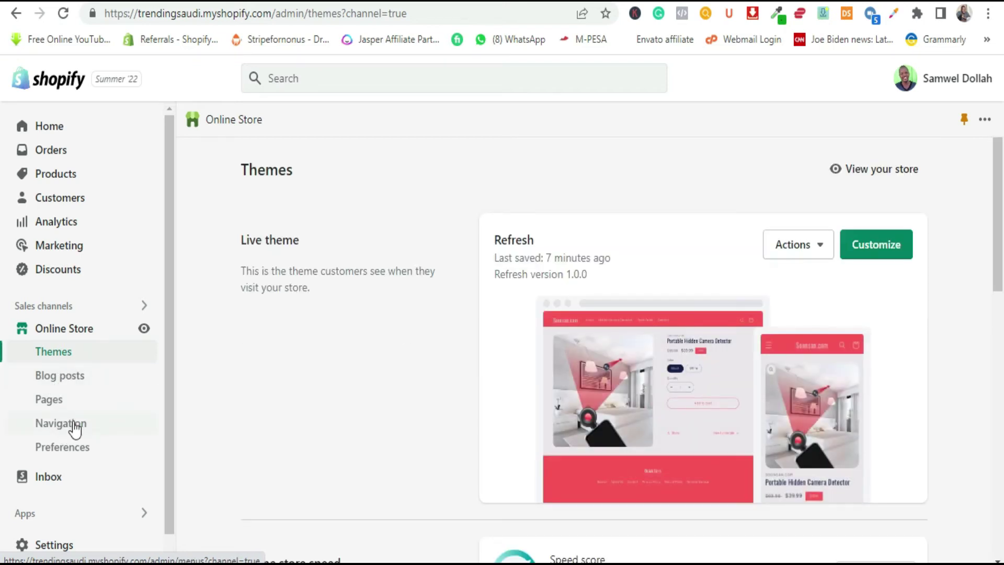
click(74, 428)
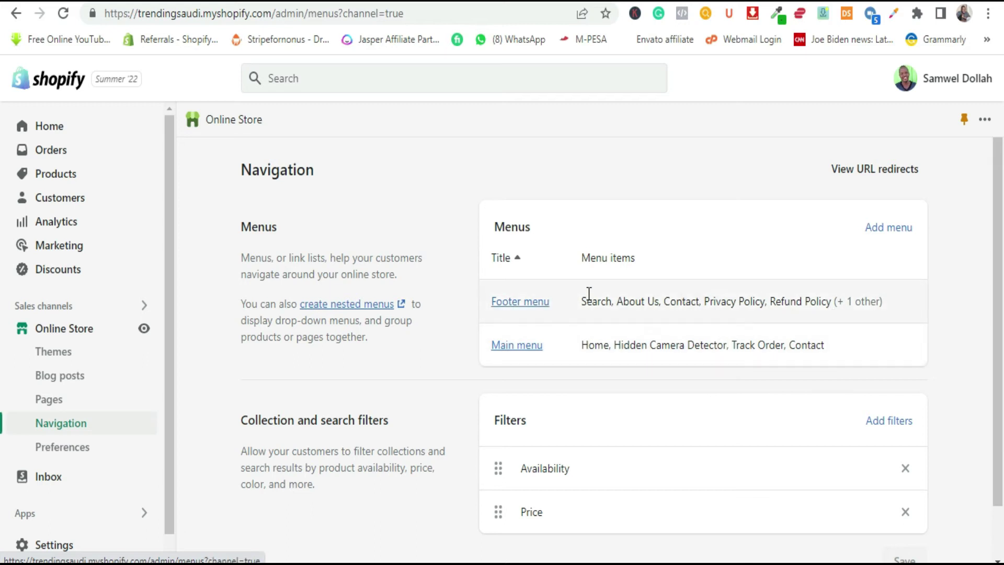
click(530, 302)
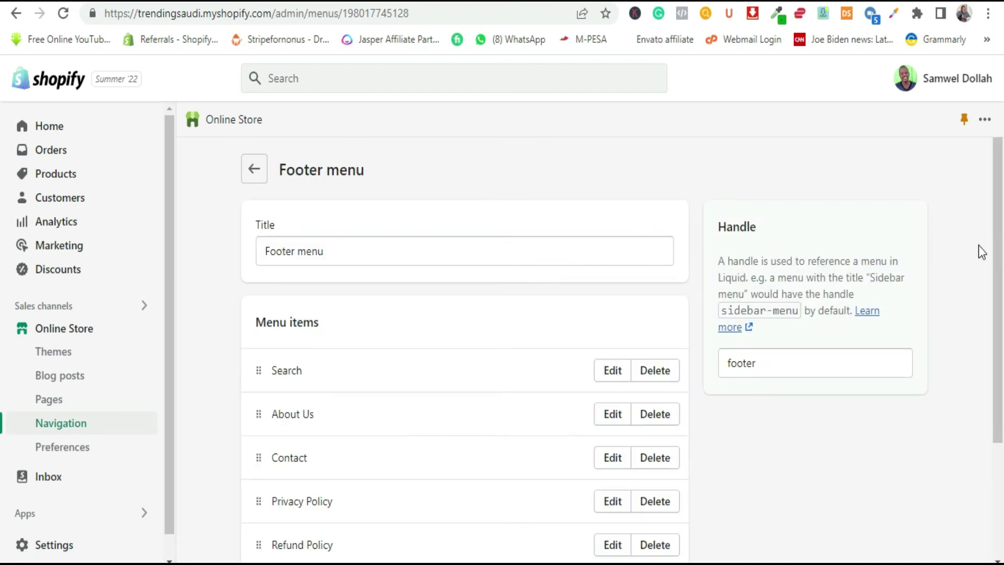
drag(999, 253, 1002, 372)
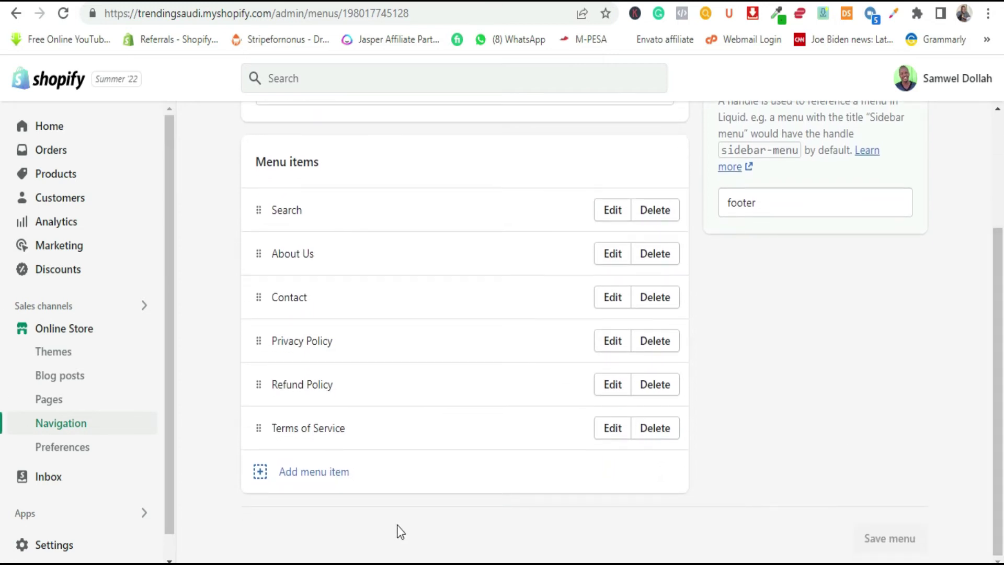
click(313, 473)
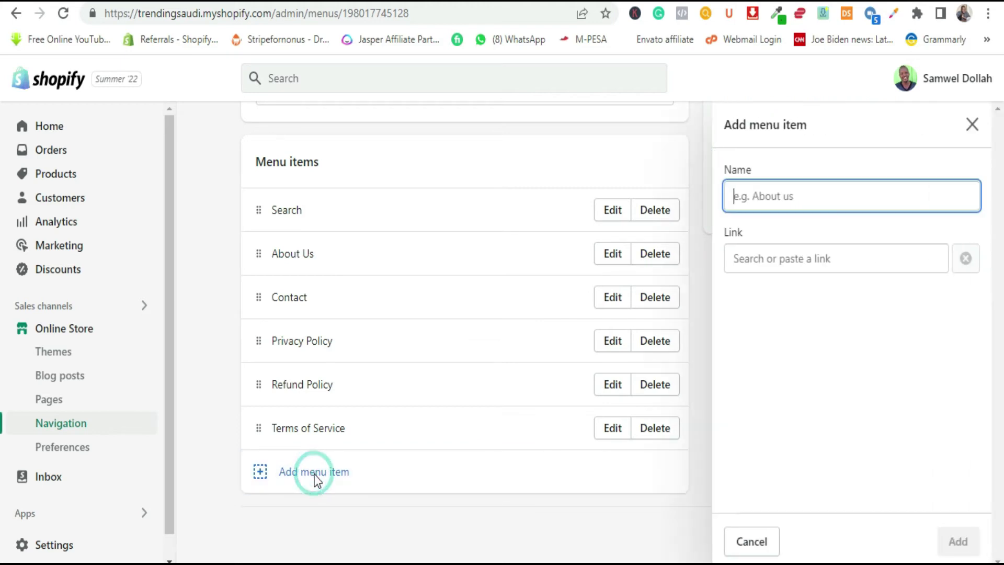
click(795, 196)
text(Sitempa)
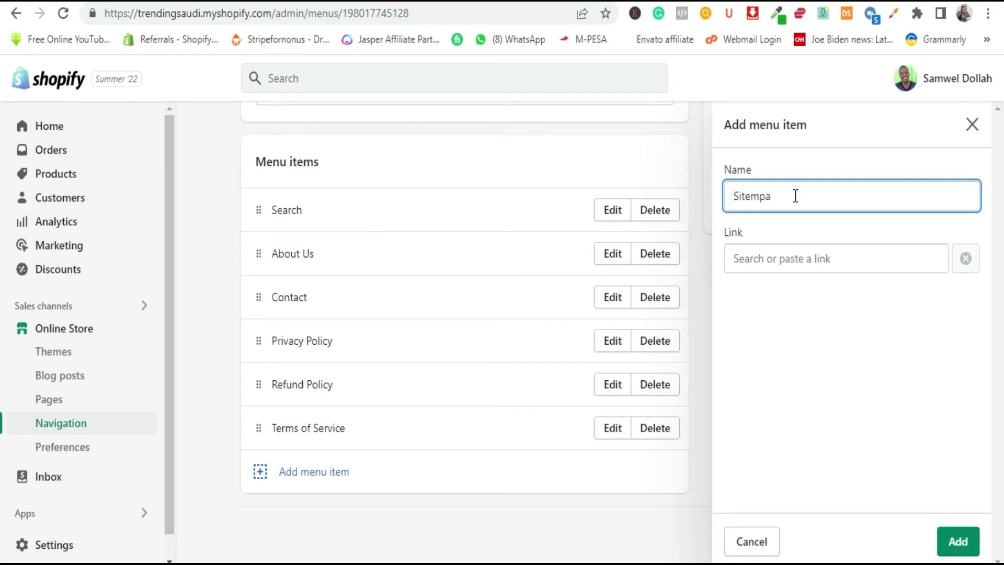
click(826, 260)
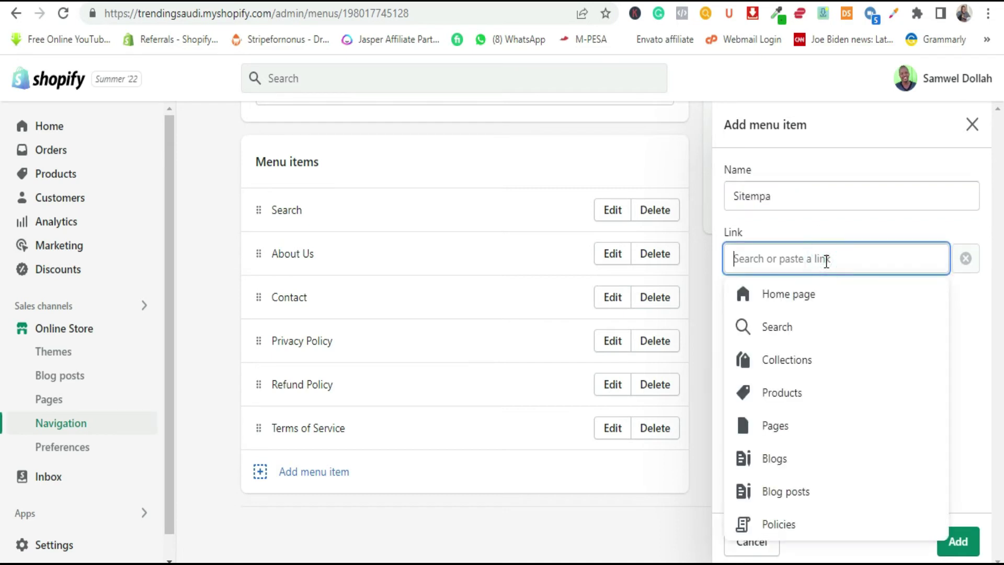
text(https://dropshippingvideoads.myshopify.com/)
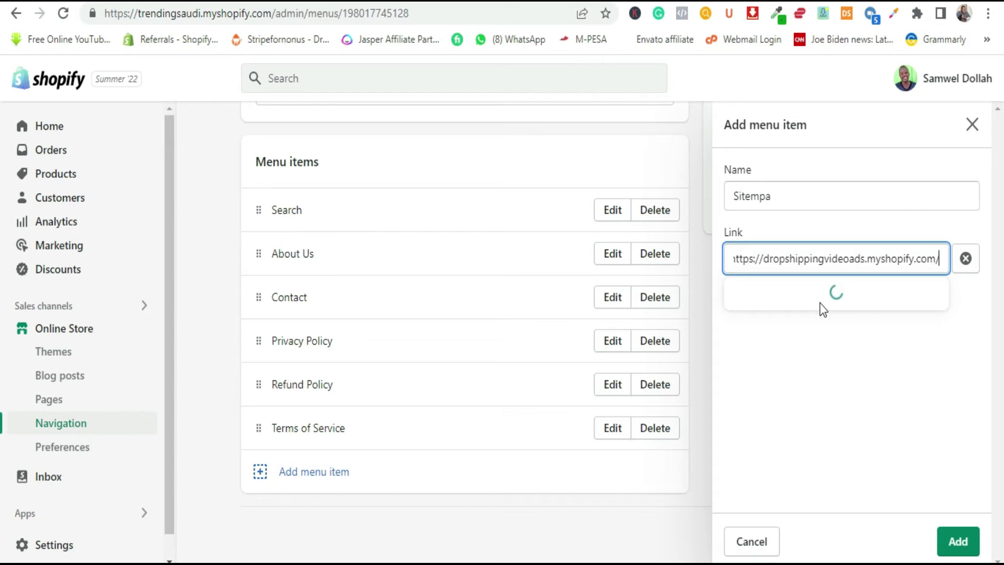
click(826, 340)
text(https://dropshippingvideoads.myshopify.com/)
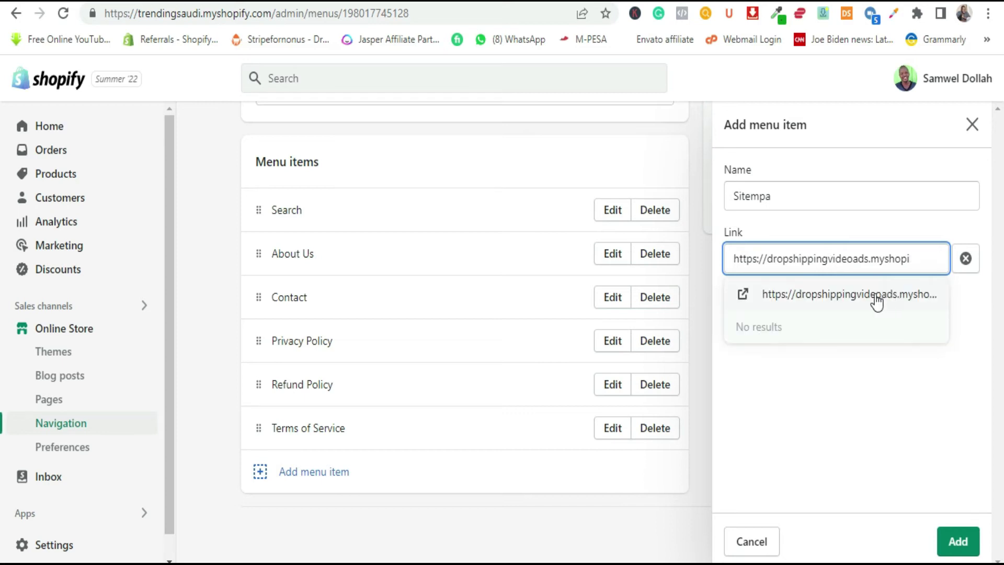
click(876, 297)
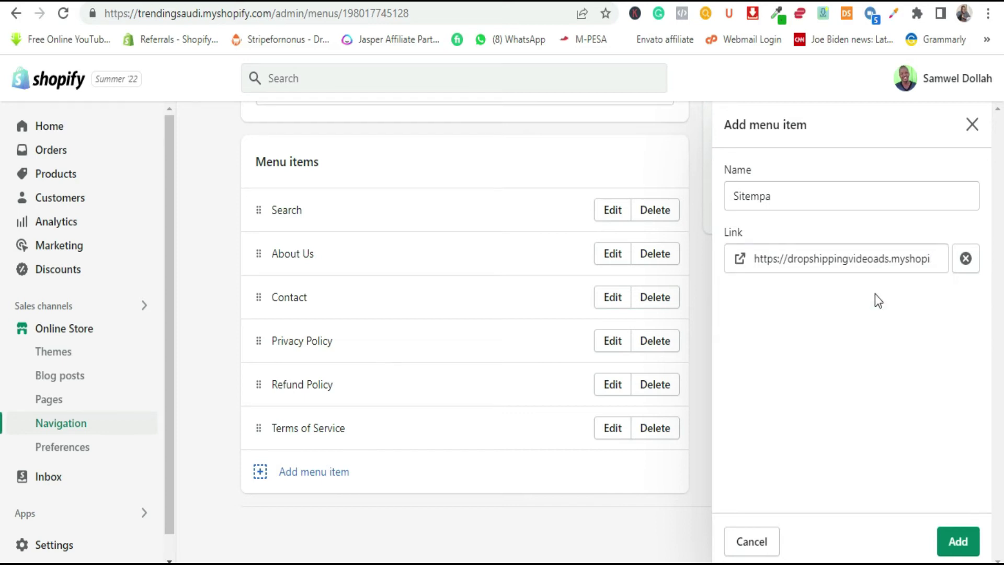
click(958, 542)
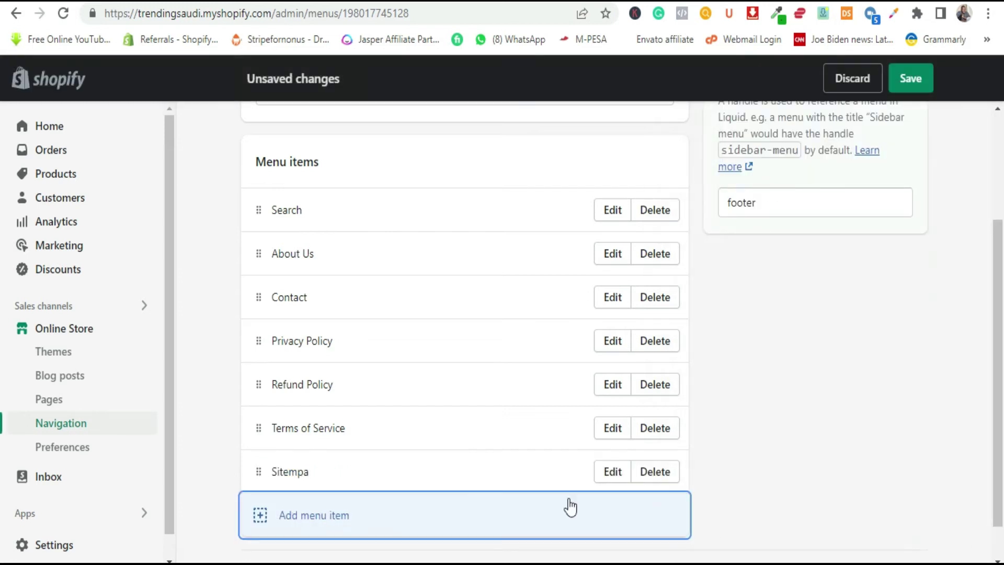
- Rename the footer menu item "Sitempa" as "Sitemap" and save the menu
click(622, 474)
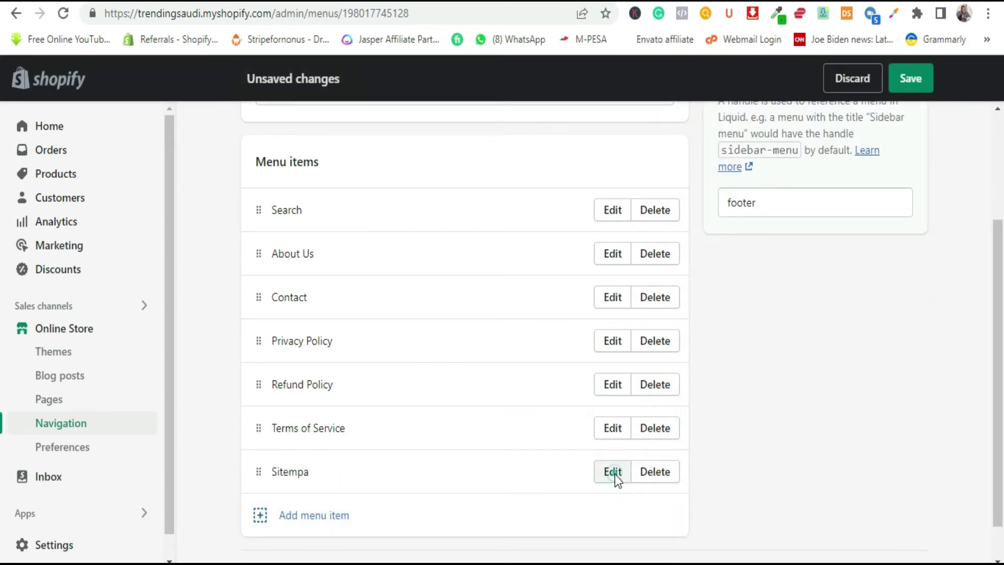
key(BackSpace)
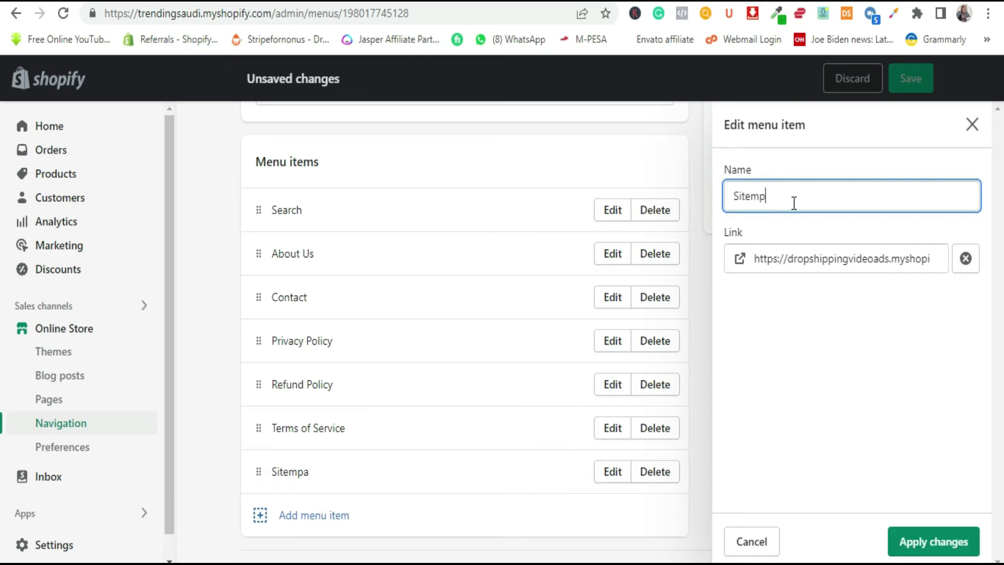
key(BackSpace)
text(ap)
click(949, 549)
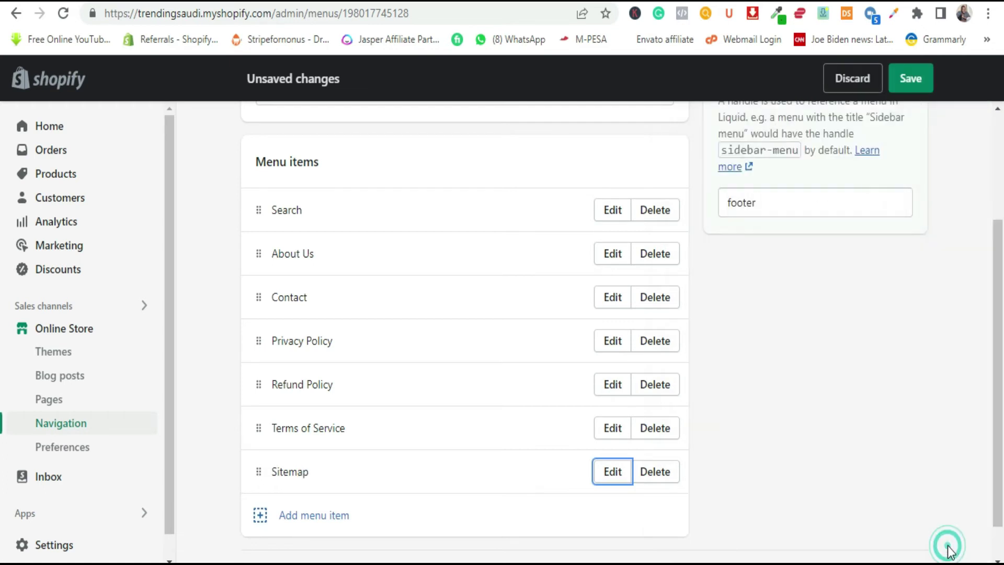
click(911, 88)
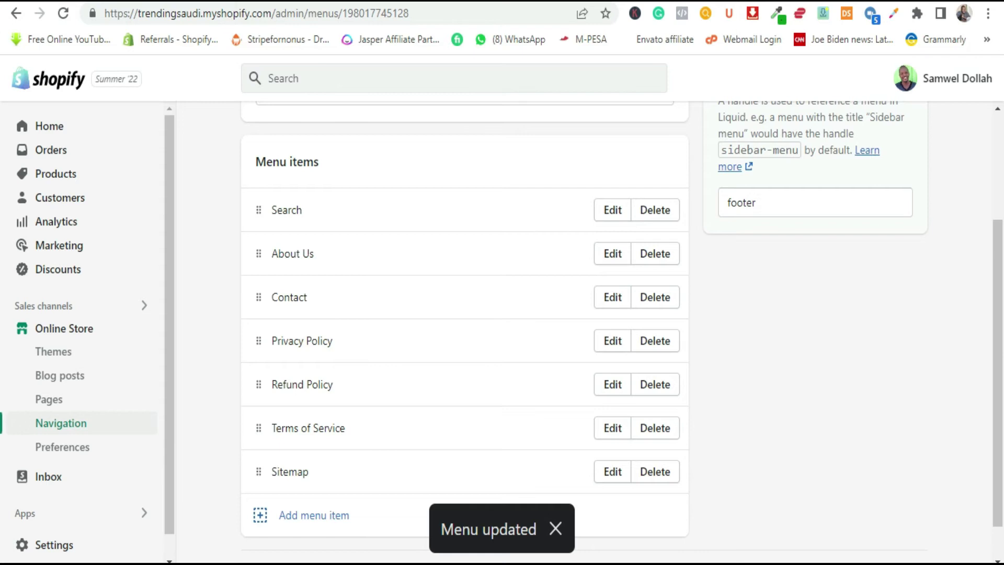
- Switch to the Sitemap NoIndex SEO Tools app, view its HTML Sitemap settings and return to the dashboard
click(52, 351)
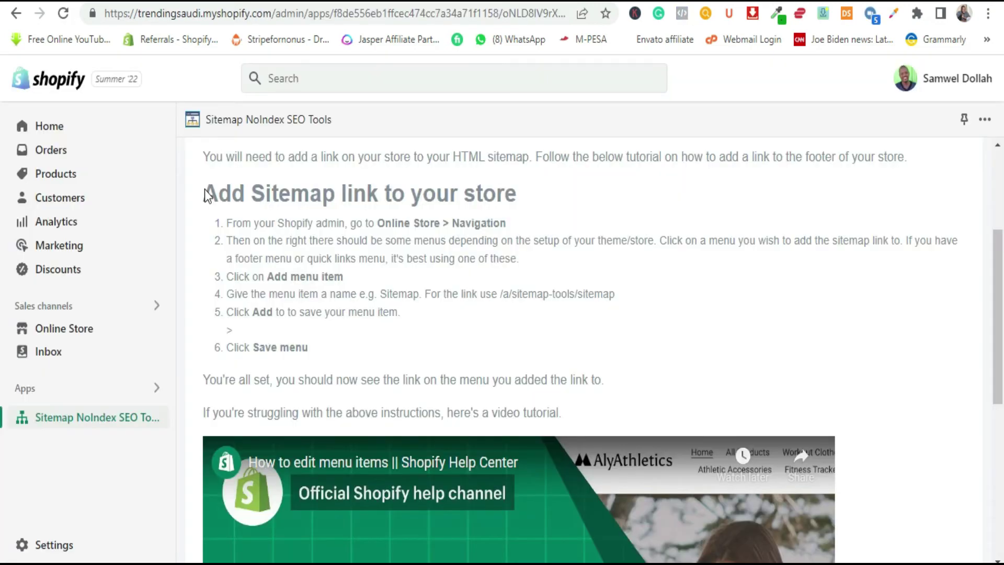
click(993, 197)
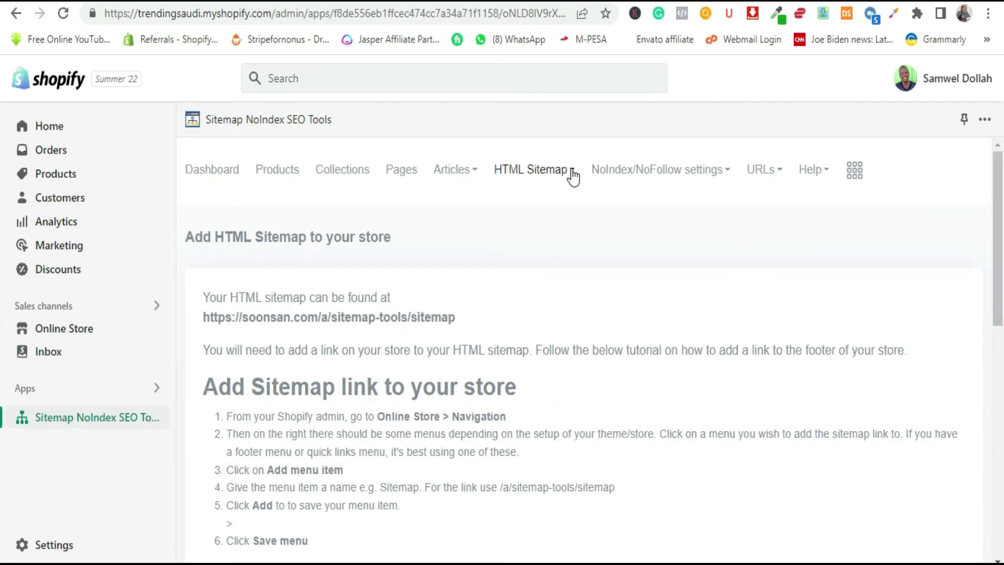
click(573, 174)
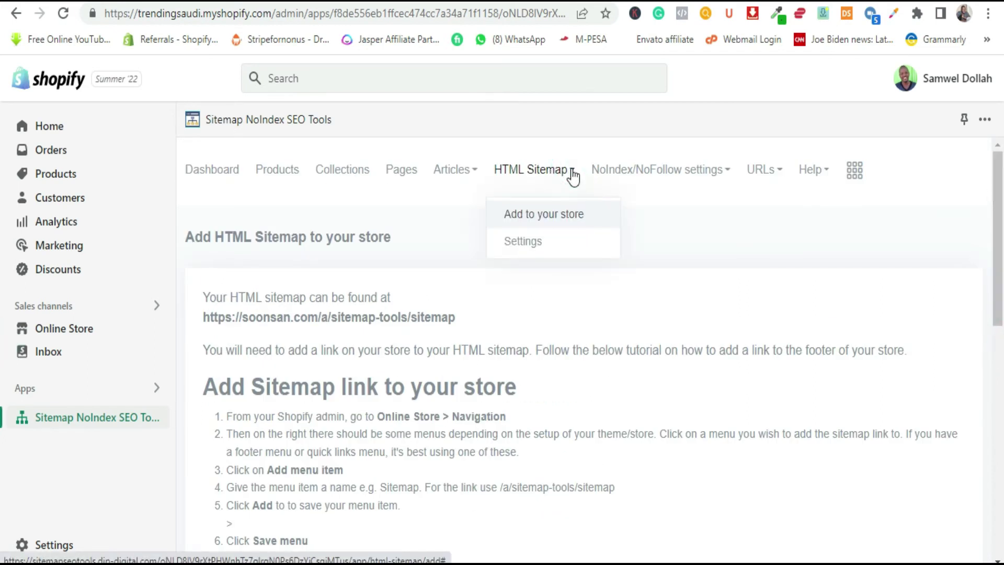
click(528, 247)
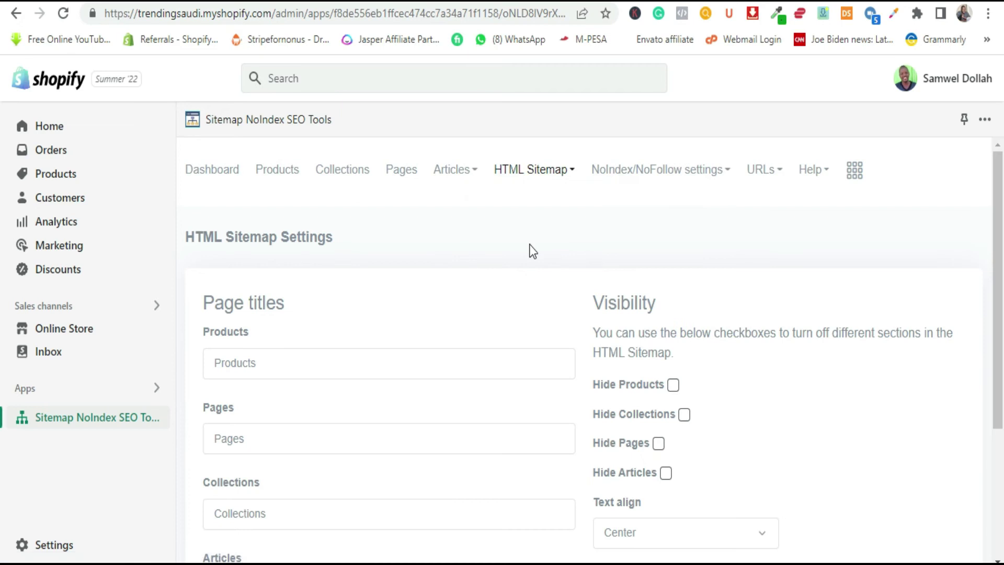
click(209, 173)
click(209, 173)
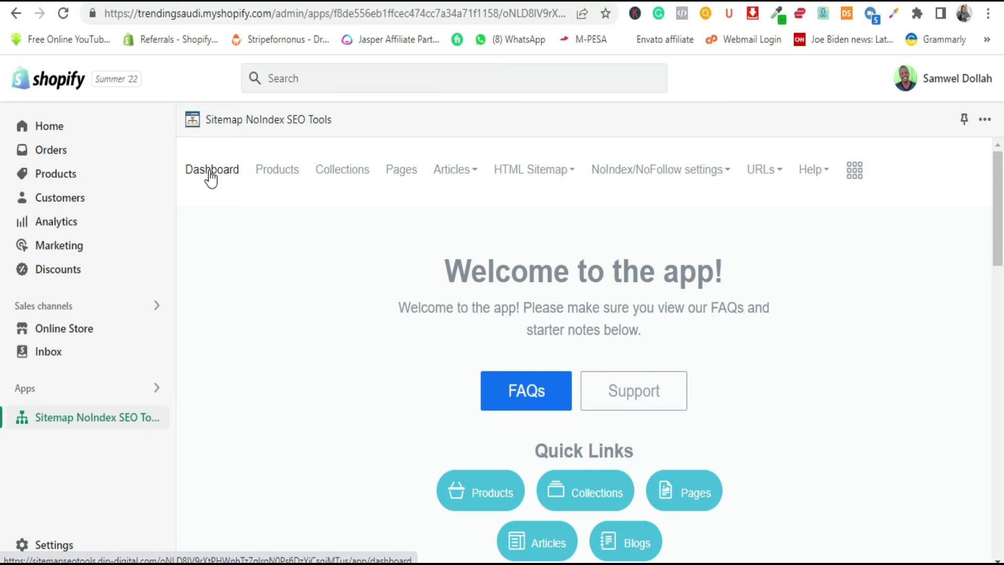
- In the HTML Sitemap settings, turn off Hide Articles, Hide Pages, Hide Collections and Hide Products
mouse_move(554, 178)
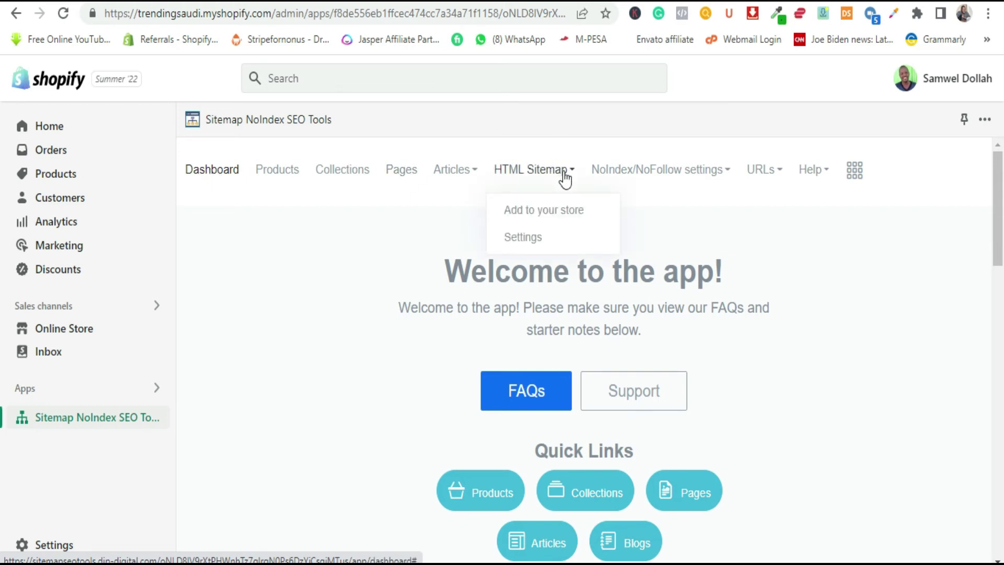
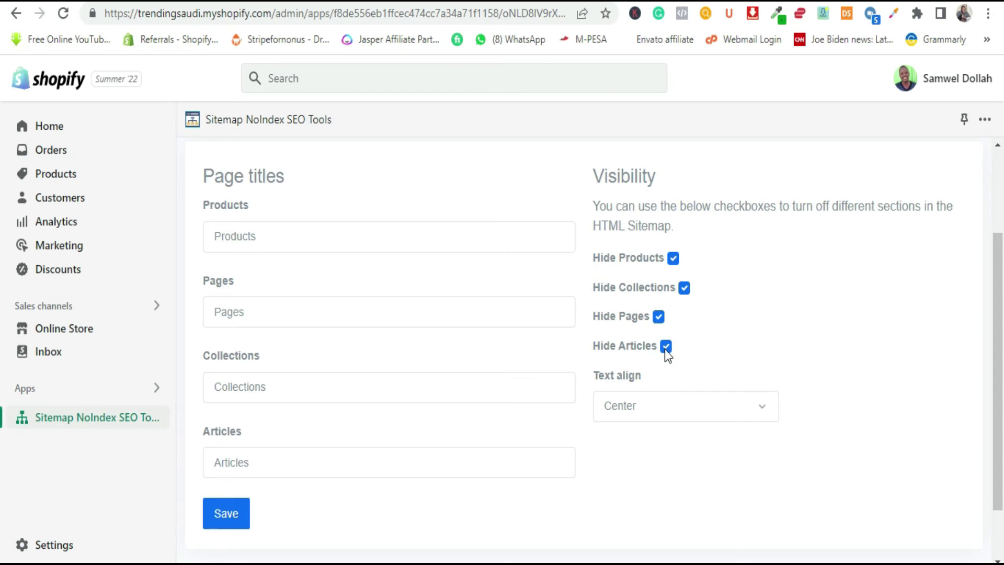
click(658, 317)
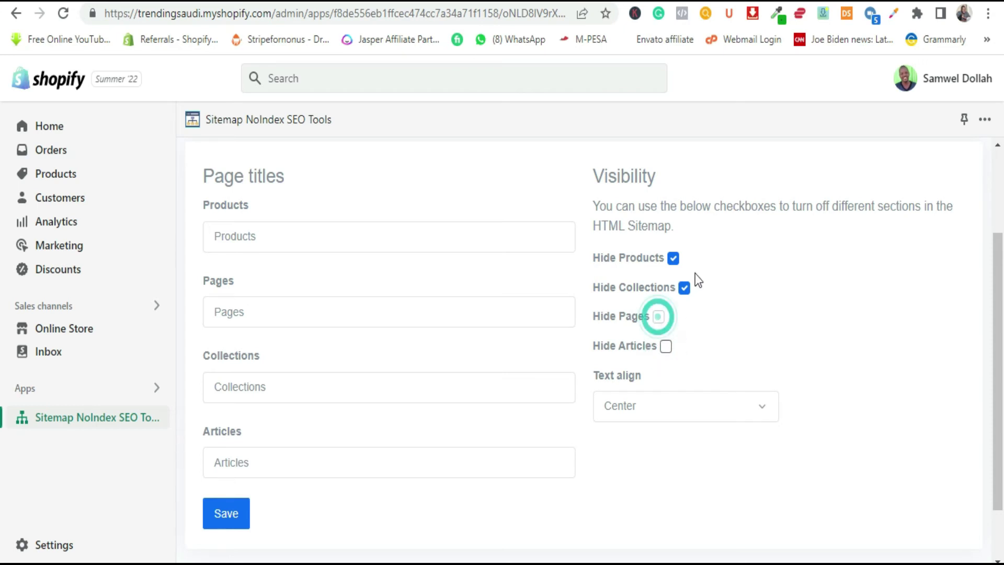
click(684, 287)
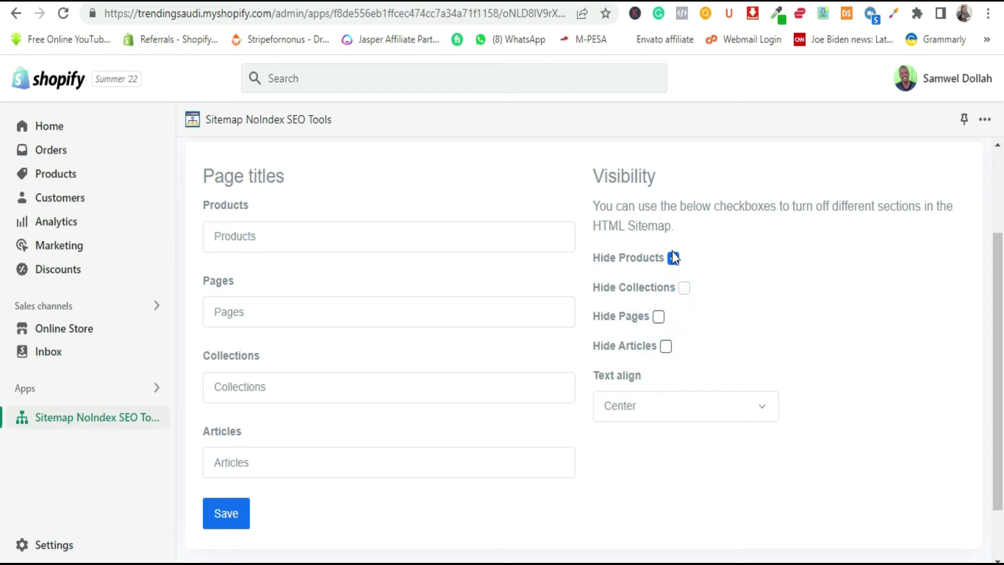
click(673, 257)
- Set the Products page title of the HTML sitemap to "Best products"
click(270, 239)
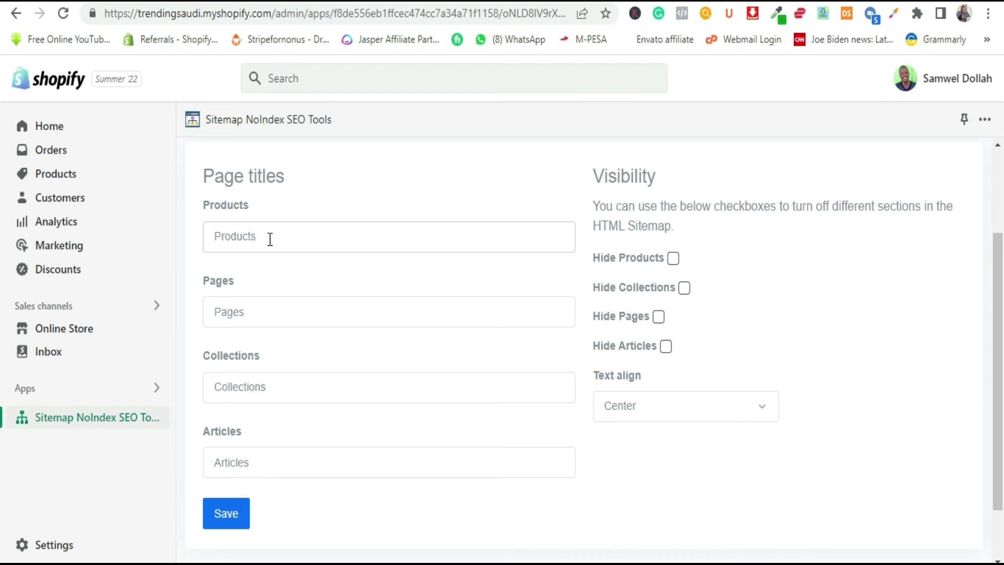
key(BackSpace)
key(BackSpace)
key(BackSpace)
key(BackSpace)
key(BackSpace)
key(BackSpace)
key(BackSpace)
key(BackSpace)
text(Bets Produc)
key(BackSpace)
key(BackSpace)
key(BackSpace)
key(BackSpace)
key(BackSpace)
key(BackSpace)
key(BackSpace)
key(BackSpace)
key(BackSpace)
text(st products)
- Replace the Products page title with "Pages"
triple_click(296, 237)
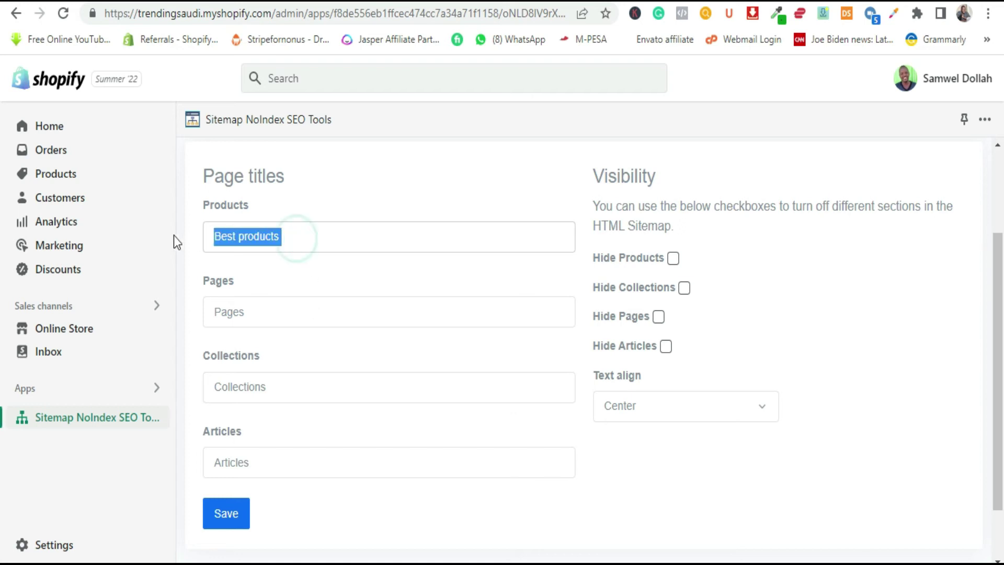
text(Pages)
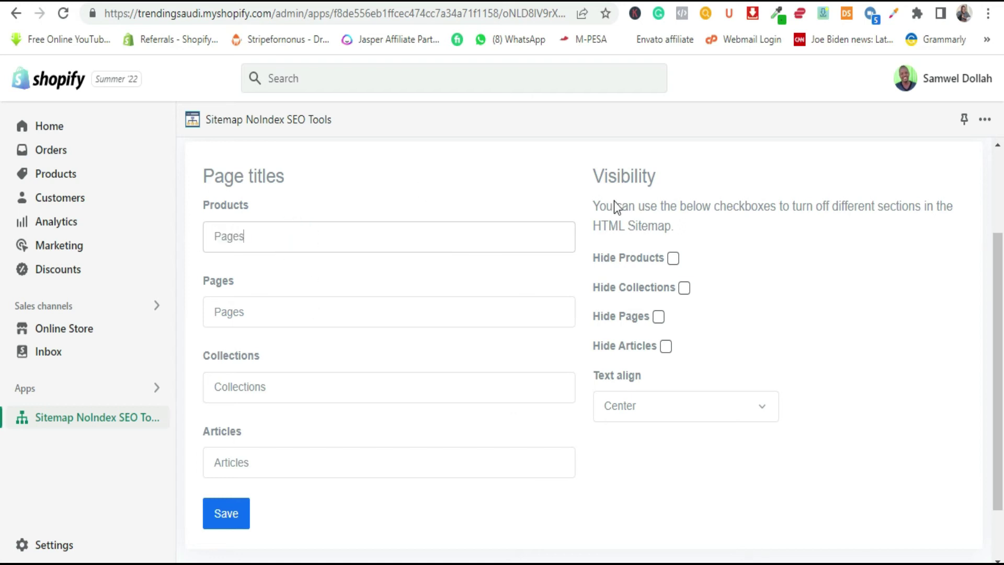
- Show the help topics available in the sitemap app
drag(999, 314, 996, 184)
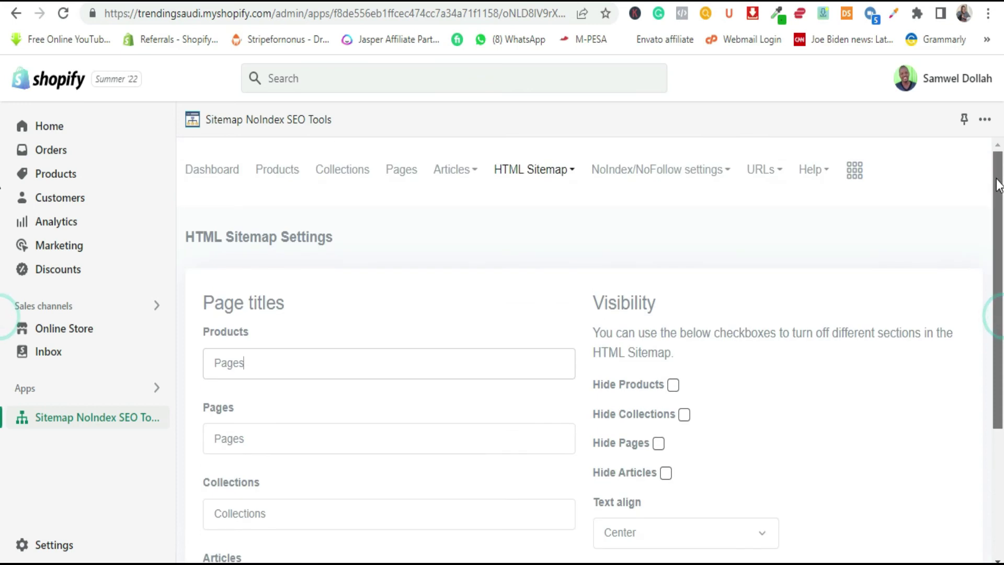
mouse_move(822, 178)
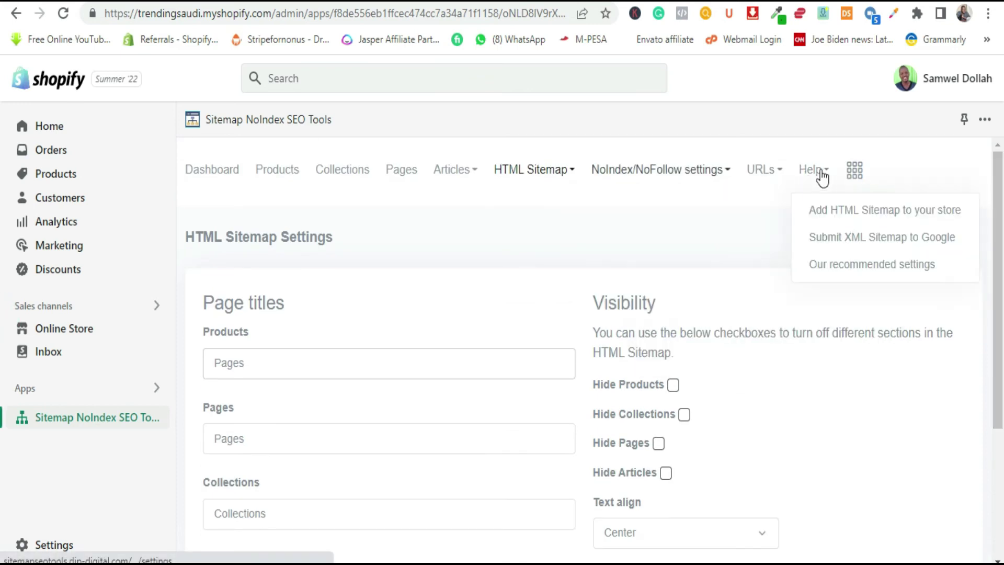